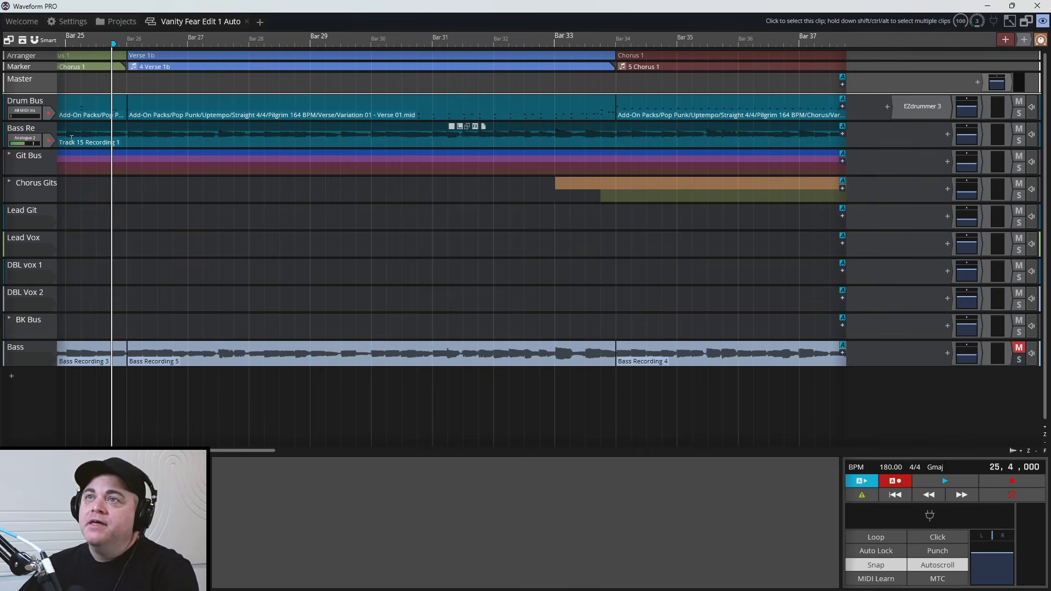
Play the mix from the start of Verse 1b and inspect the guitar tracks inside the Git Bus folder
{"action": "left_click", "coordinate": [126, 205]}
{"action": "key", "text": "space"}
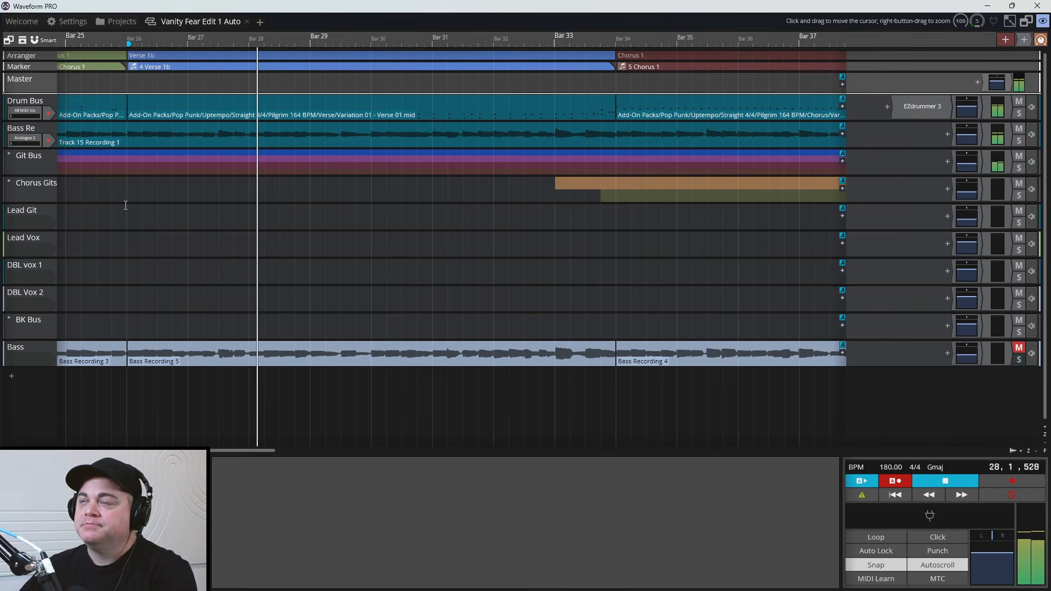
{"action": "key", "text": "space"}
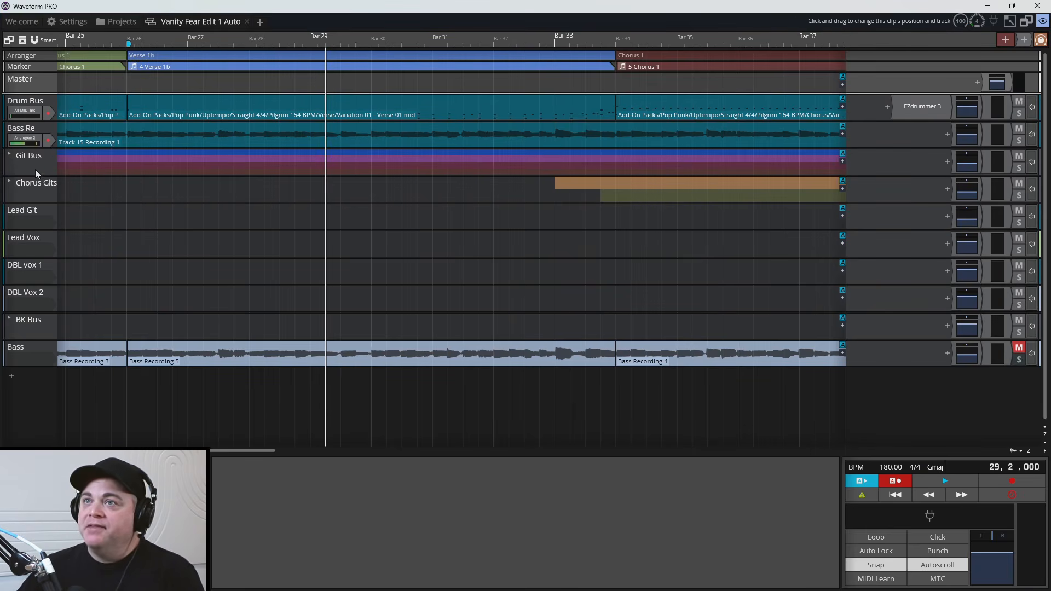
{"action": "left_click", "coordinate": [9, 157]}
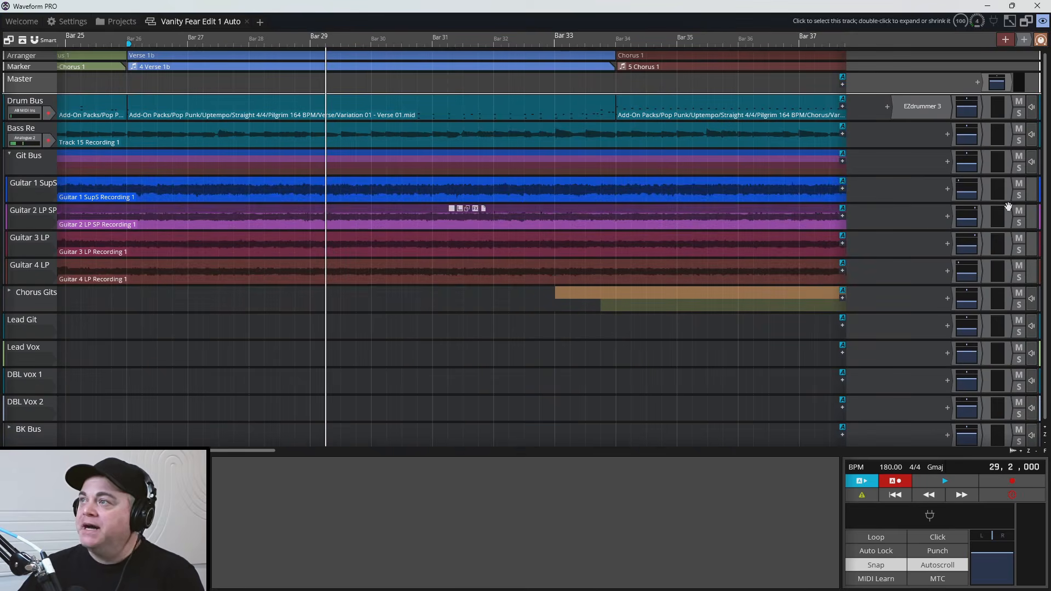
{"action": "left_click", "coordinate": [9, 155]}
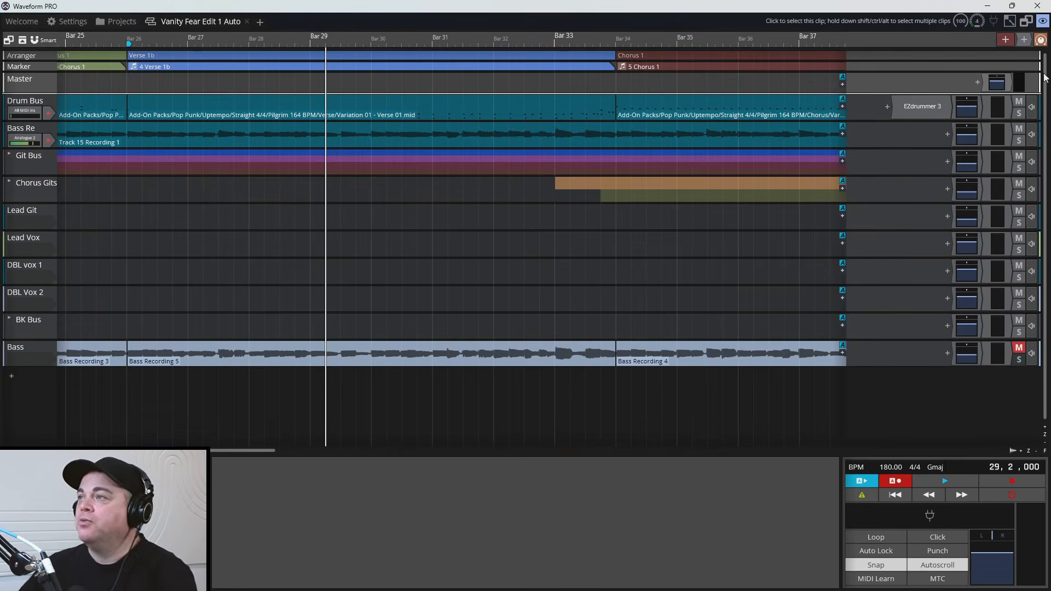
Solo the Drum Bus track and insert the SSL autoEQ plugin on it
{"action": "left_click", "coordinate": [1020, 112]}
{"action": "left_click", "coordinate": [887, 106]}
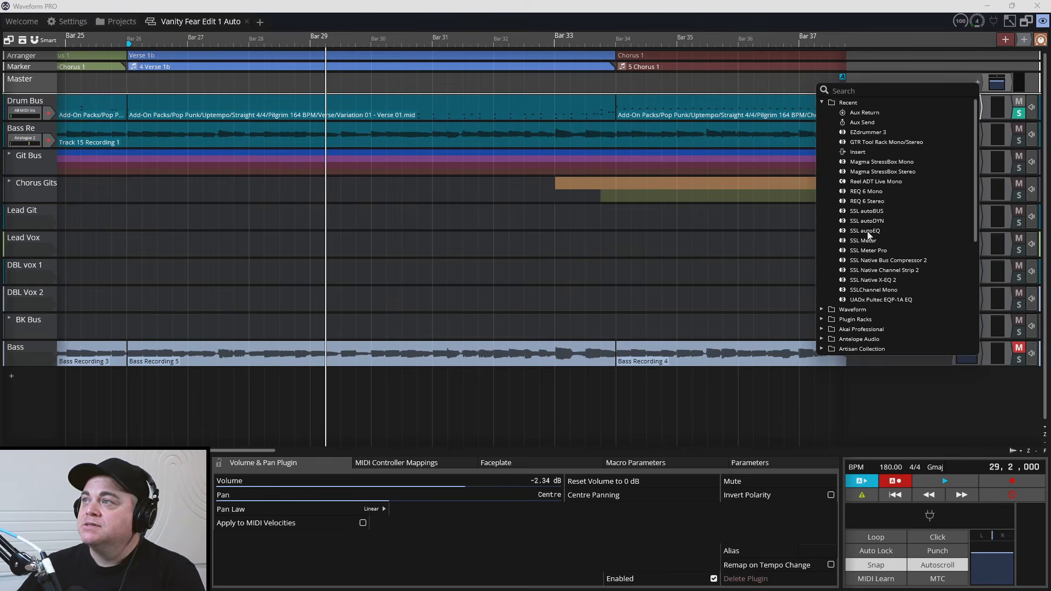
{"action": "left_click", "coordinate": [865, 230]}
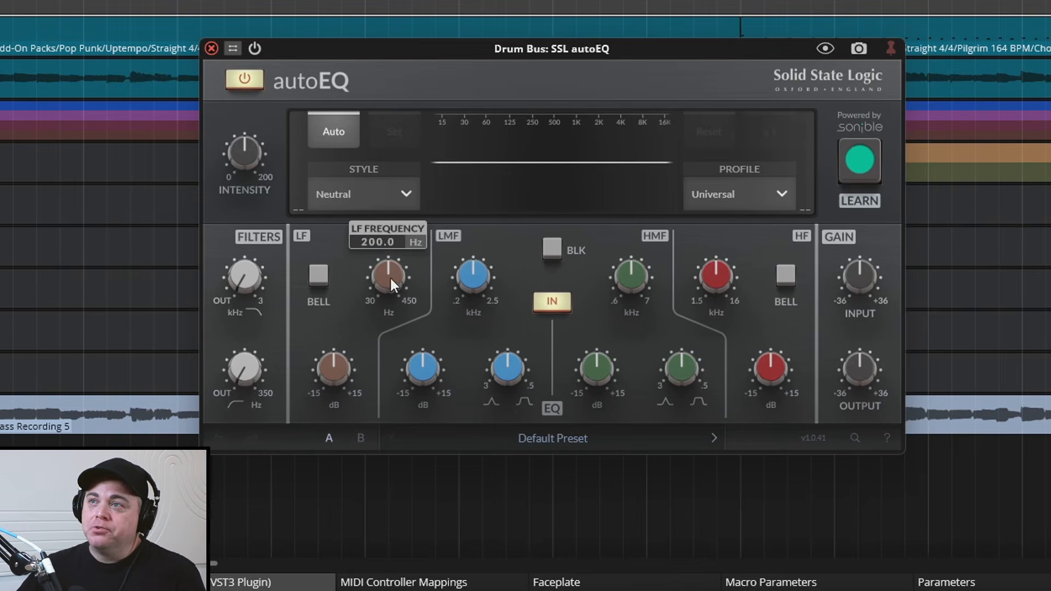
Compare the autoEQ with its BLK mode on and off, and view the available source profiles
{"action": "left_click", "coordinate": [554, 250]}
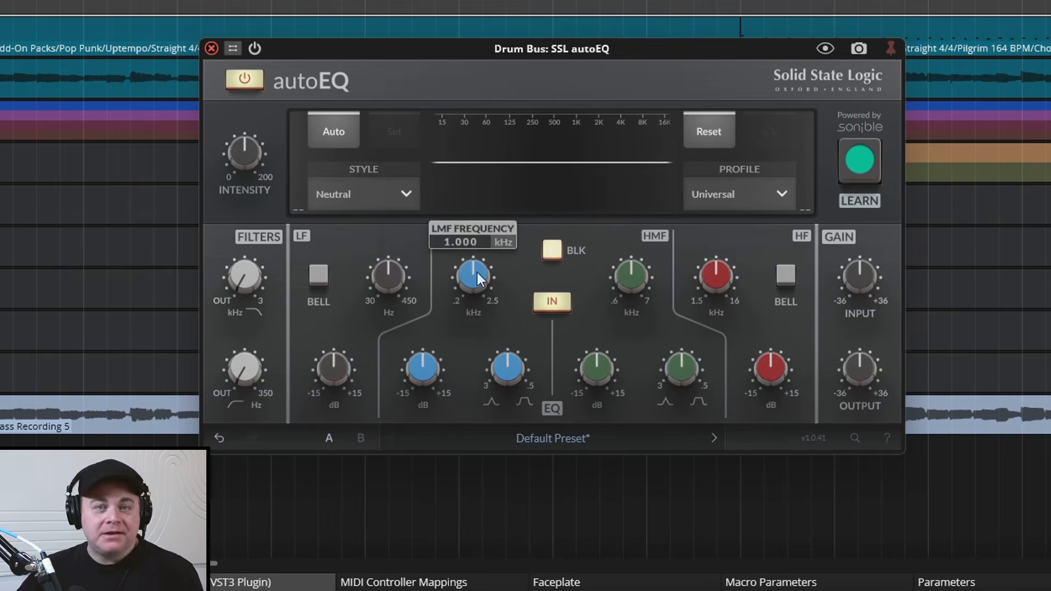
{"action": "left_click", "coordinate": [552, 250]}
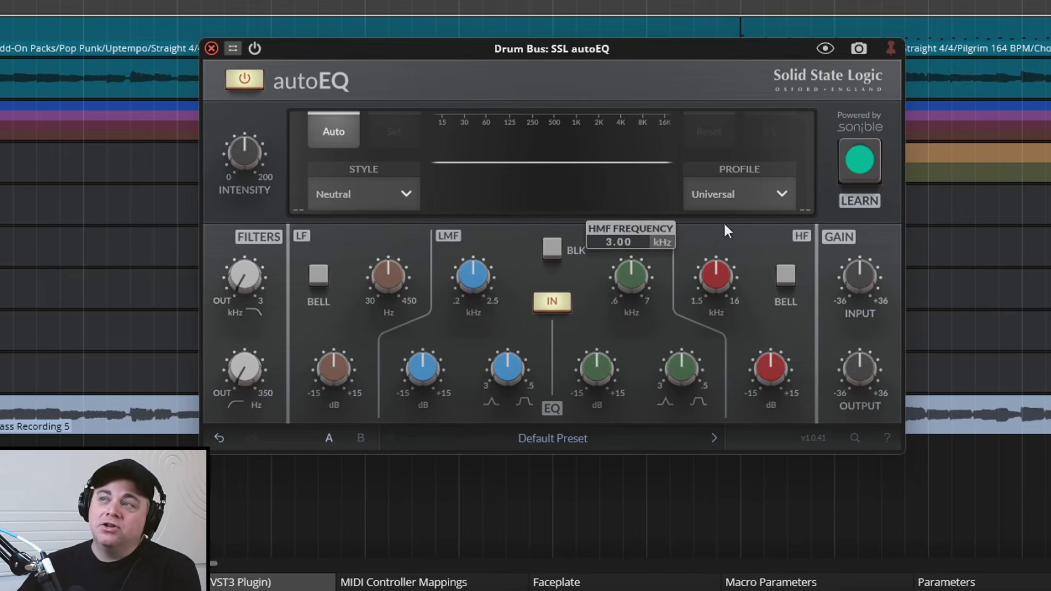
{"action": "left_click", "coordinate": [778, 188]}
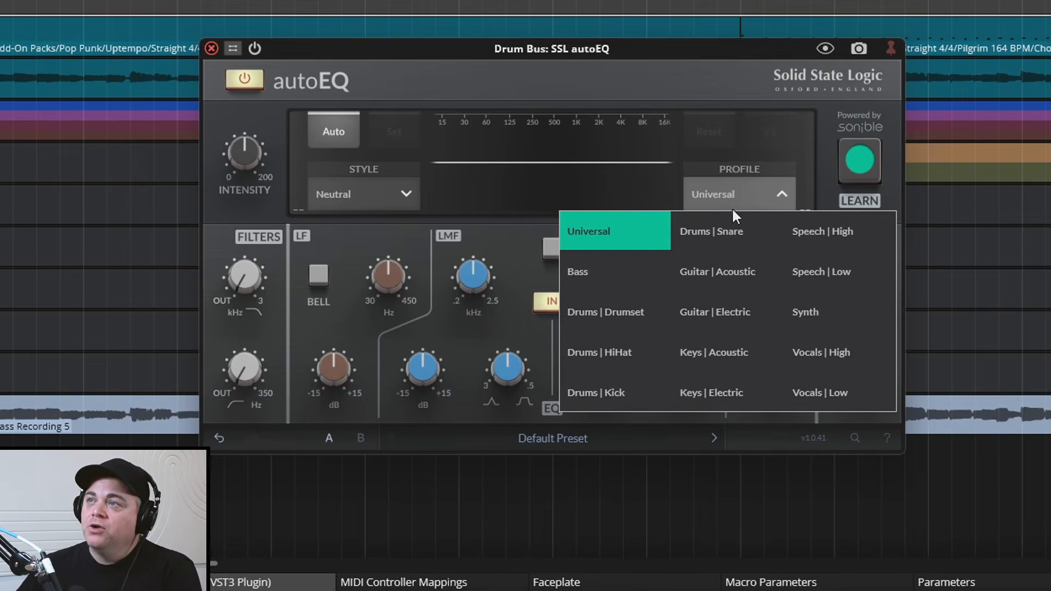
{"action": "left_click", "coordinate": [745, 192]}
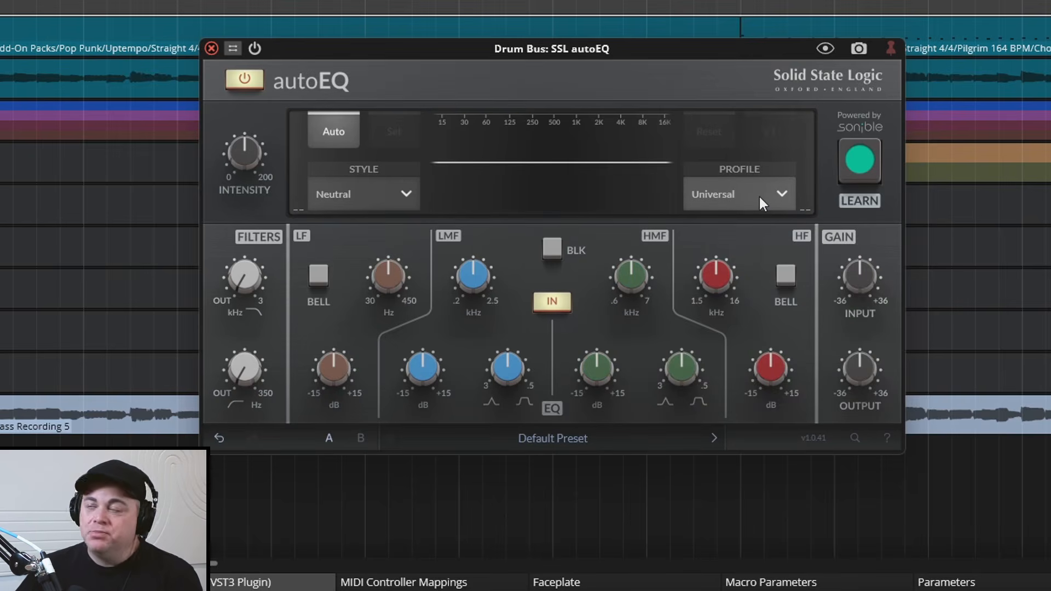
Set the autoEQ profile to Drums | Drumset and let it learn an EQ curve from the playing drums
{"action": "left_click", "coordinate": [745, 200]}
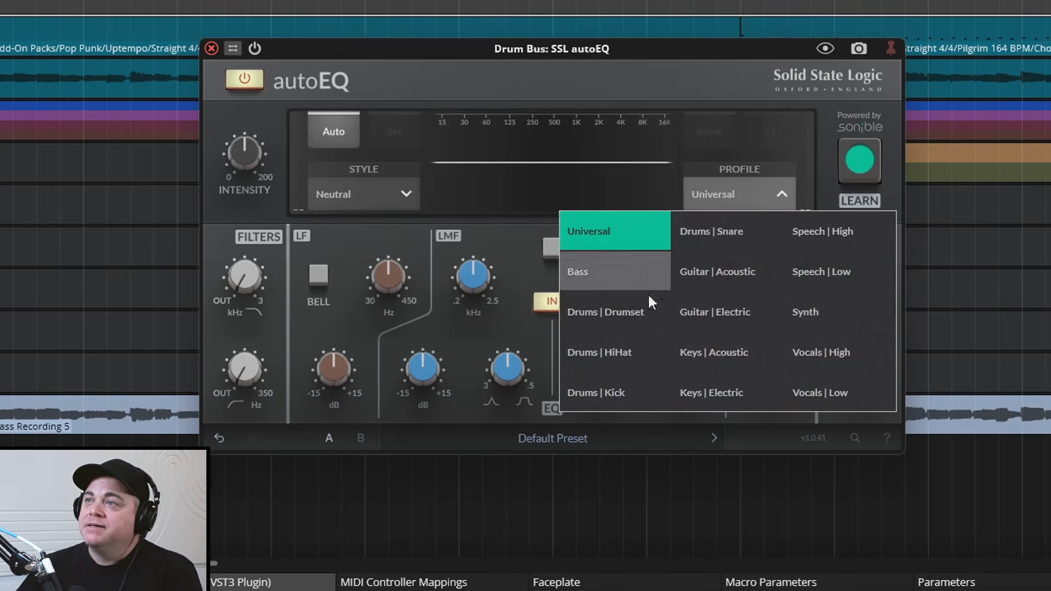
{"action": "left_click", "coordinate": [602, 311]}
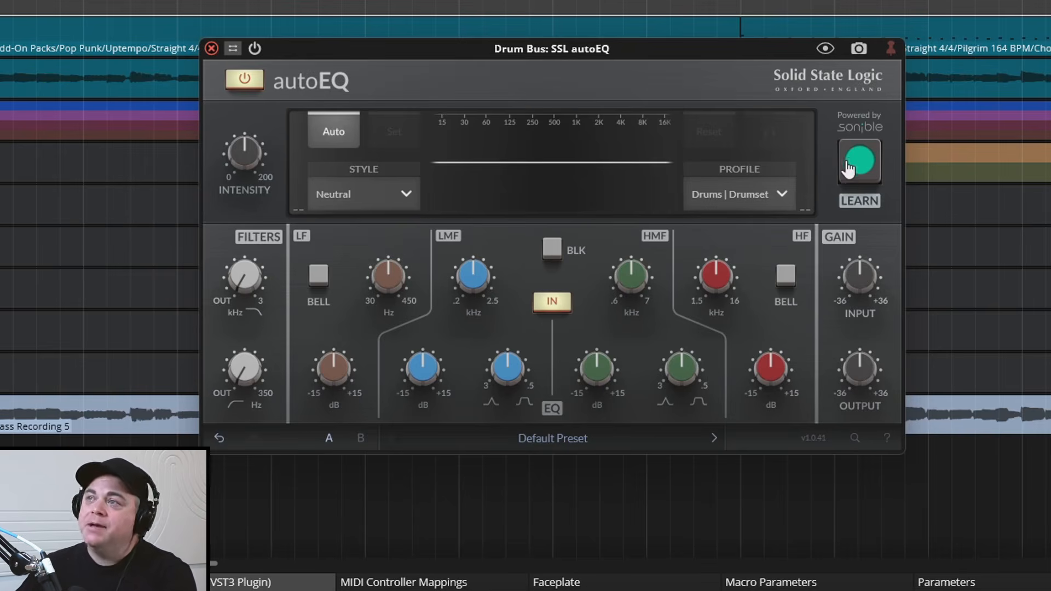
{"action": "key", "text": "space"}
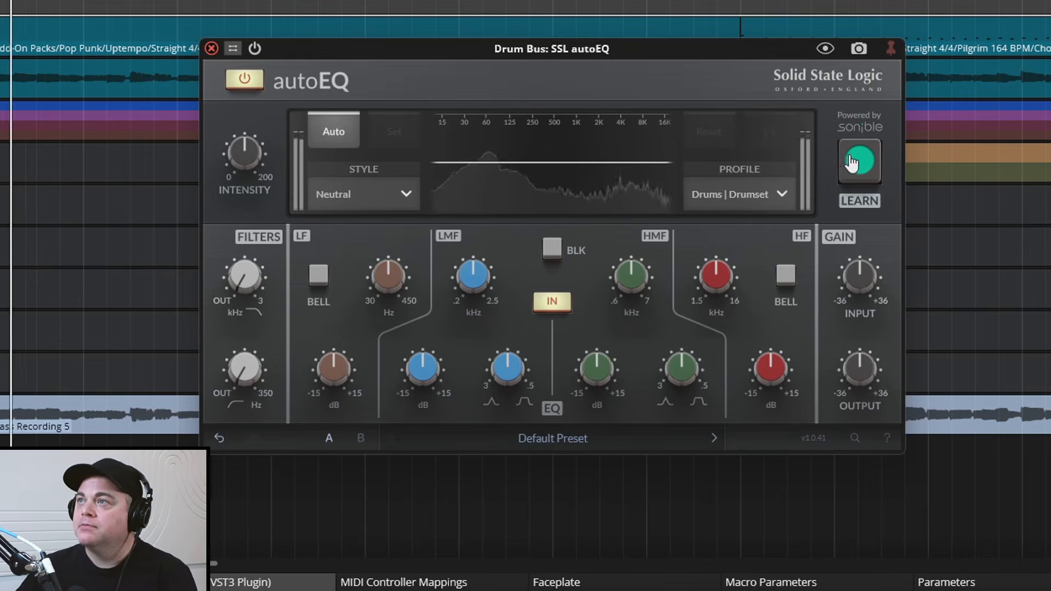
{"action": "left_click", "coordinate": [847, 162]}
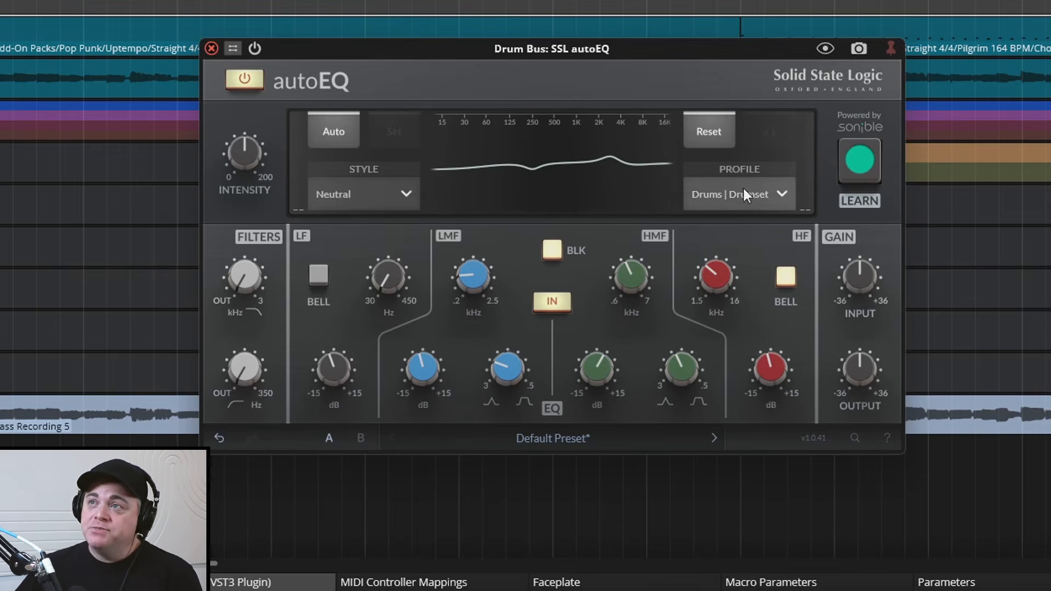
Switch the autoEQ style between Warm and Bright to compare their curves, ending on Warm
{"action": "left_click", "coordinate": [369, 191]}
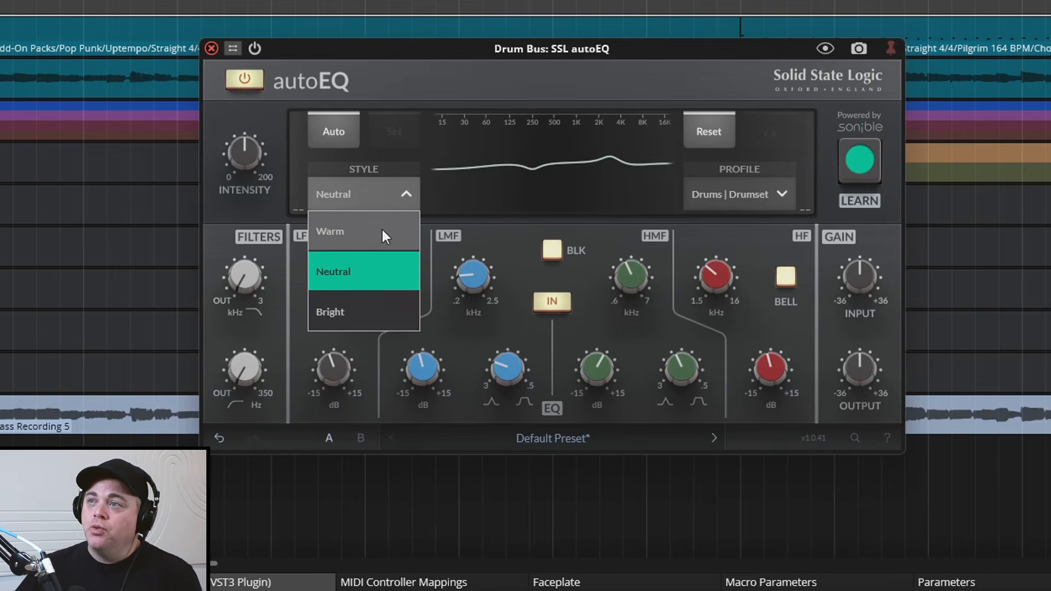
{"action": "left_click", "coordinate": [382, 229]}
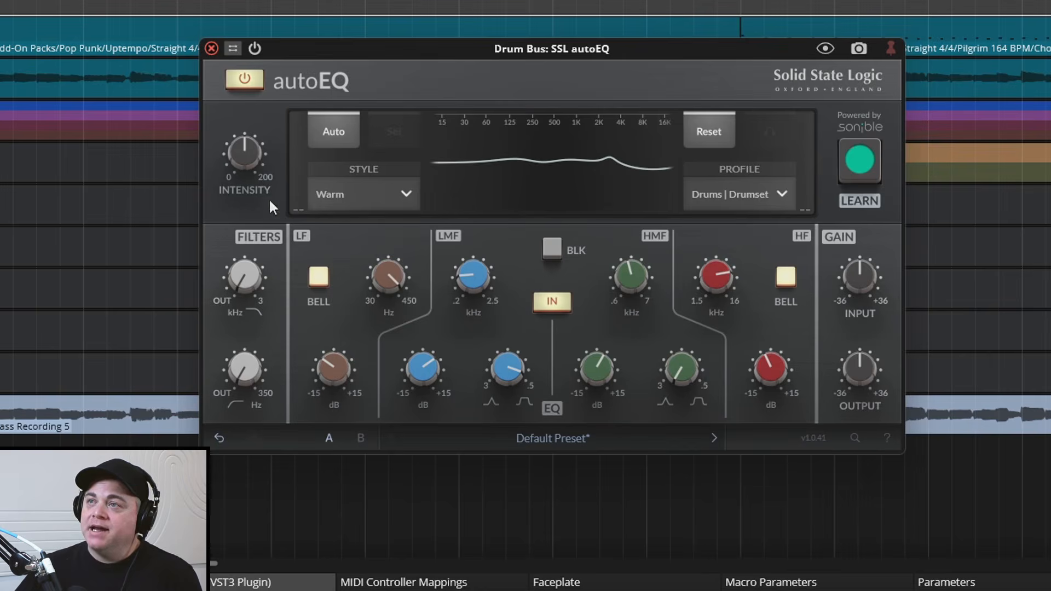
{"action": "left_click", "coordinate": [334, 193]}
{"action": "left_click", "coordinate": [368, 314]}
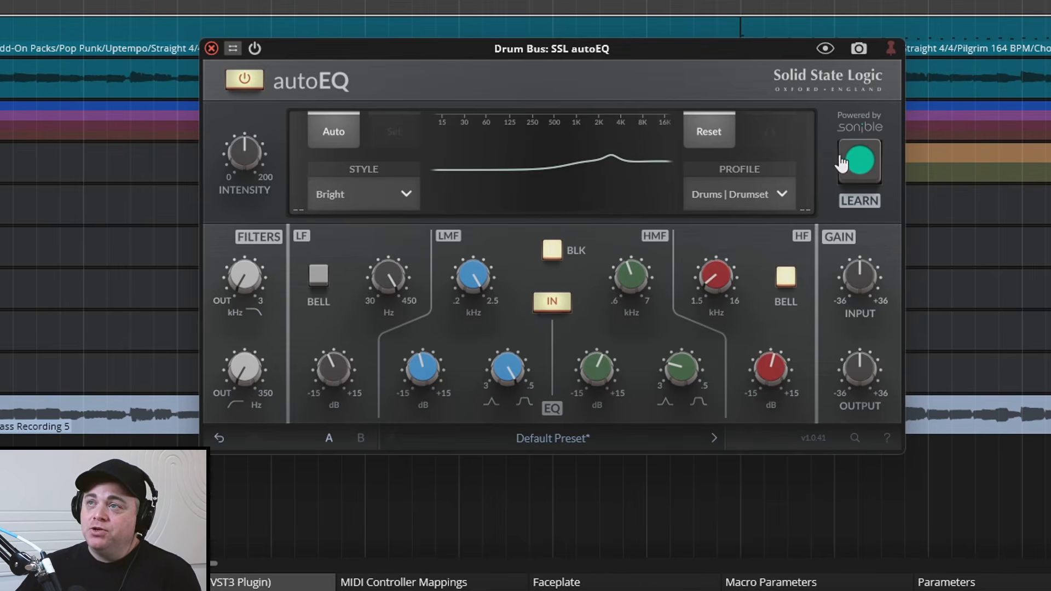
{"action": "left_click", "coordinate": [405, 195]}
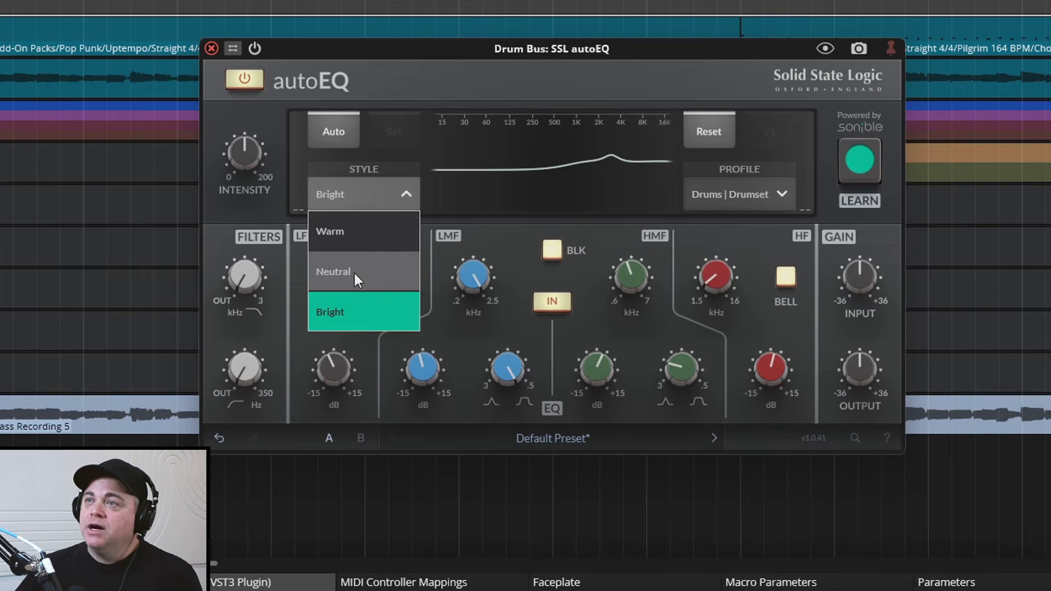
{"action": "left_click", "coordinate": [350, 229]}
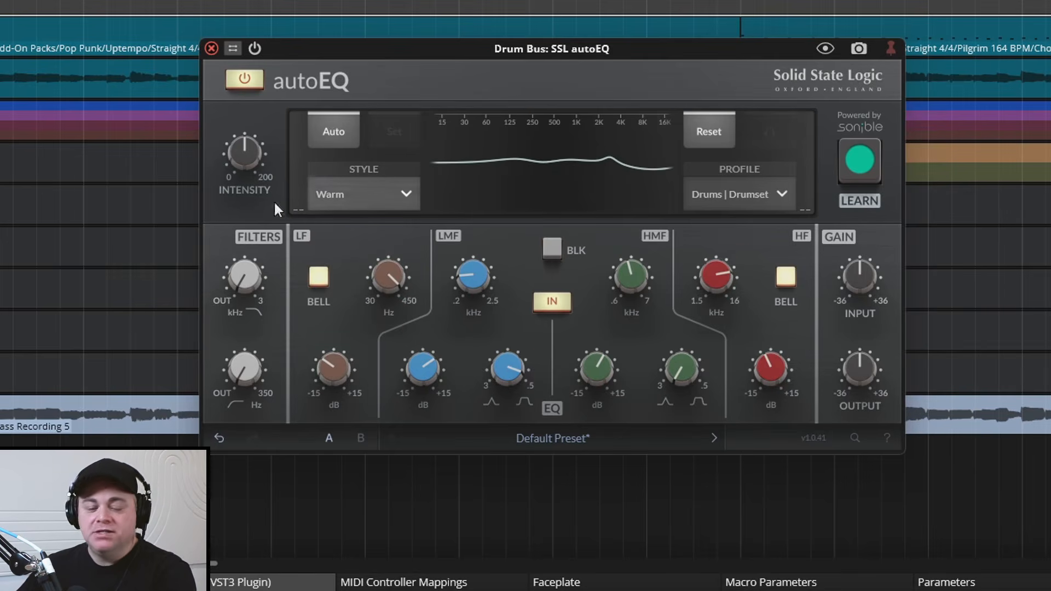
Audition the Warm, Neutral and Bright autoEQ styles during drum playback and set the style to Neutral
{"action": "key", "text": "space"}
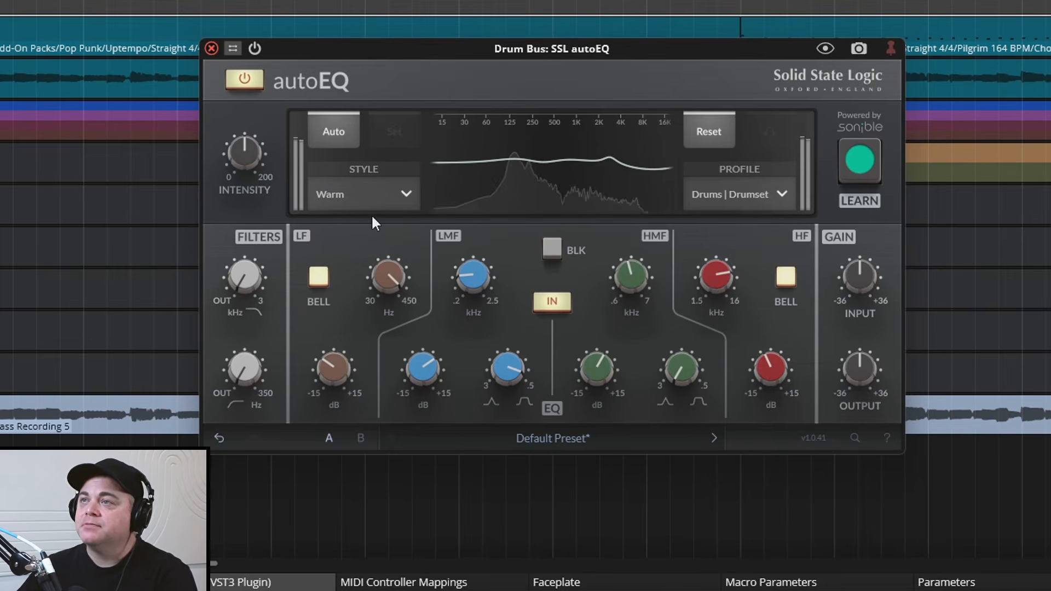
{"action": "left_click", "coordinate": [406, 194]}
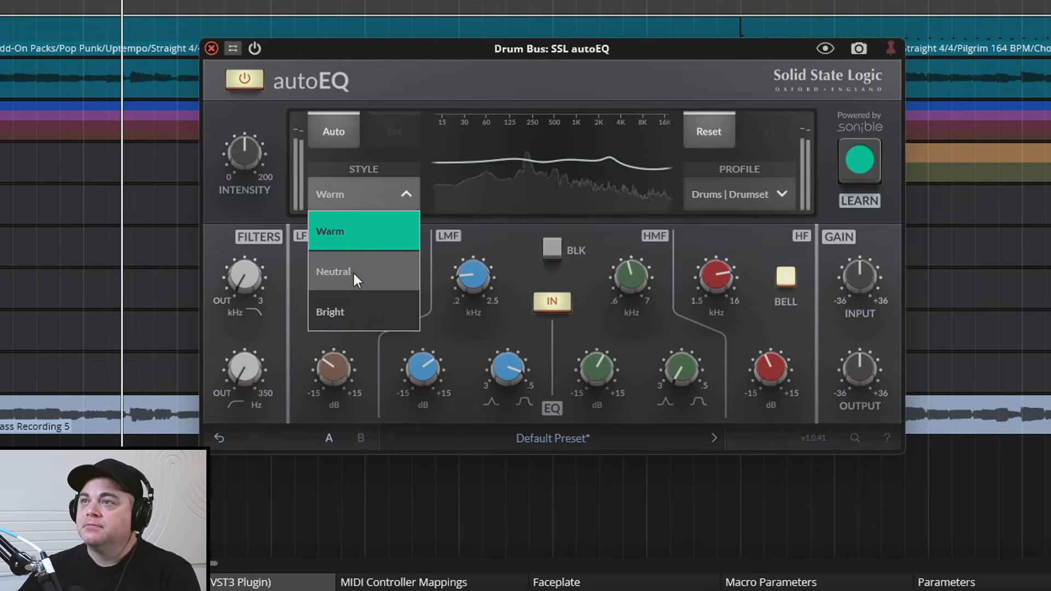
{"action": "left_click", "coordinate": [352, 271]}
{"action": "left_click", "coordinate": [382, 201]}
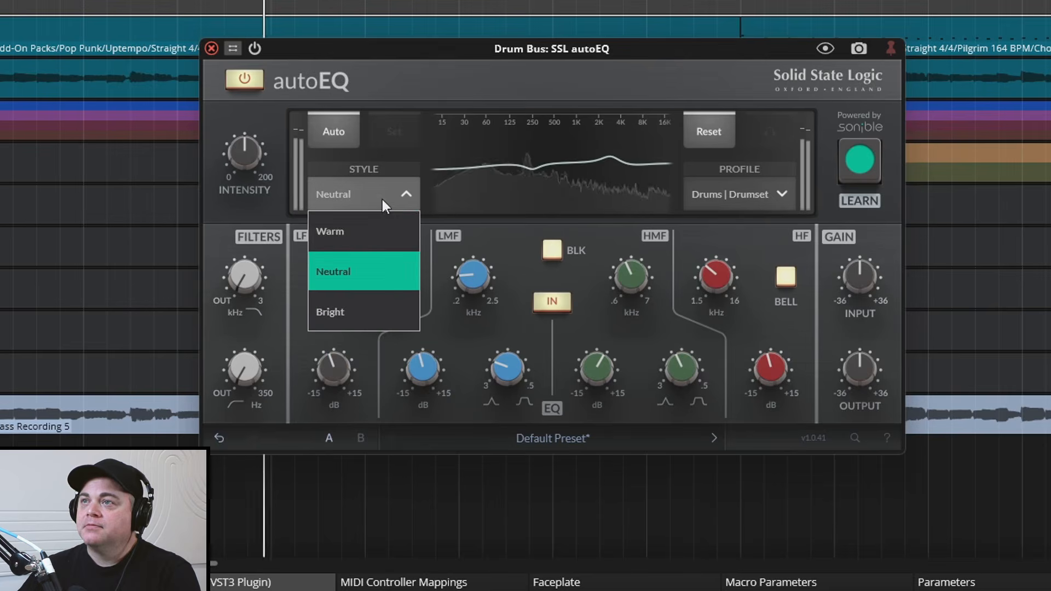
{"action": "left_click", "coordinate": [356, 308]}
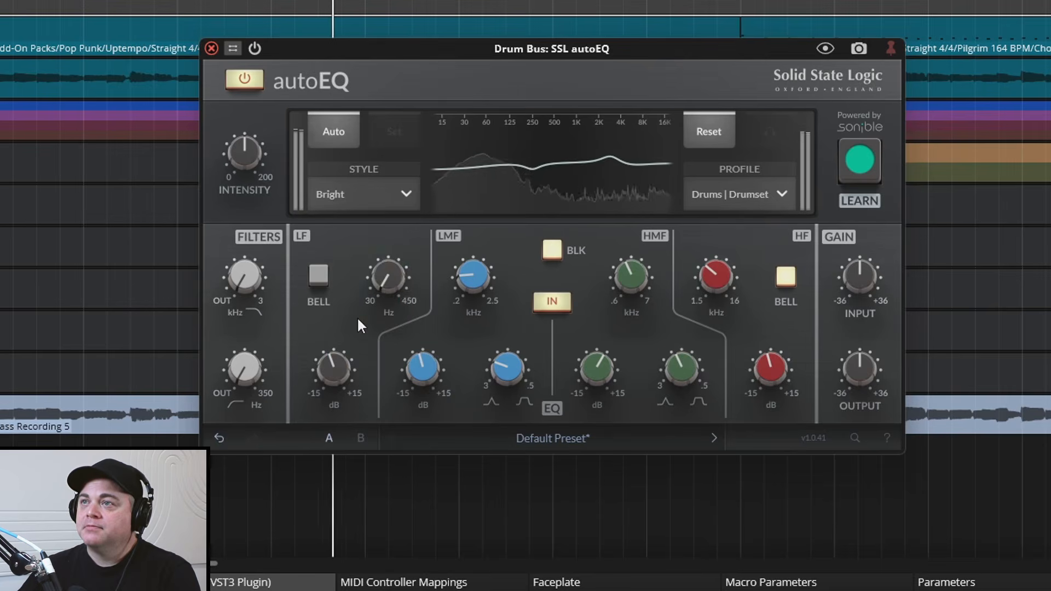
{"action": "left_click", "coordinate": [394, 193]}
{"action": "left_click", "coordinate": [373, 259]}
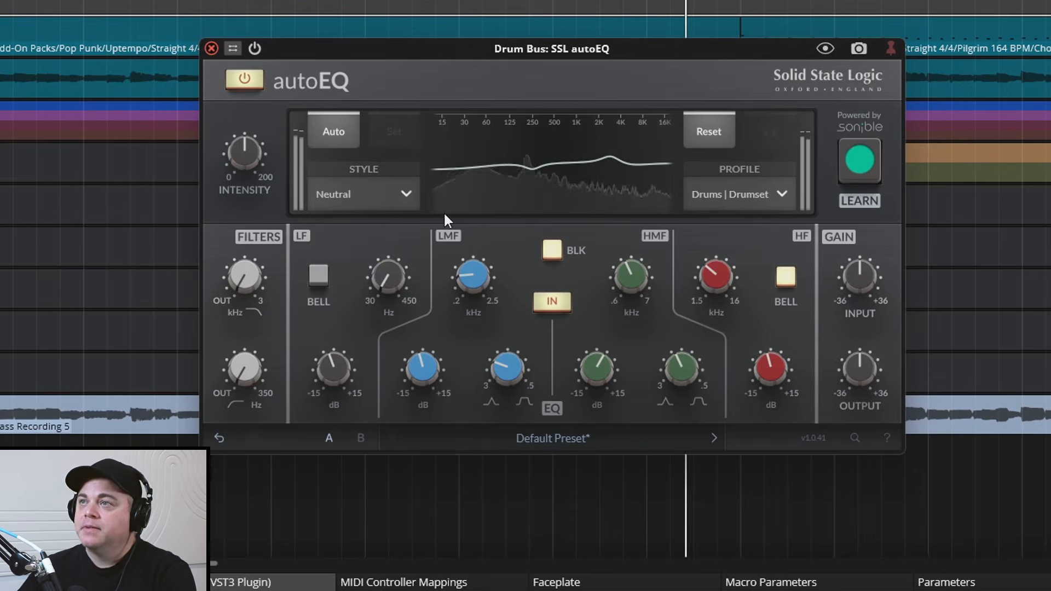
{"action": "key", "text": "space"}
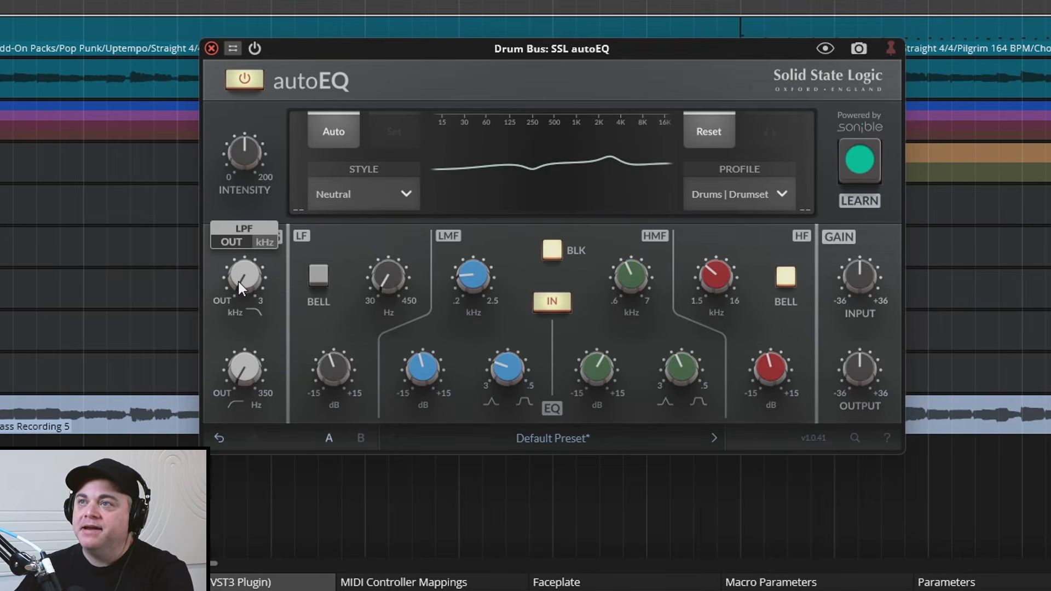
Adjust the autoEQ low-pass filter to about 10.64 kHz while the drums play
{"action": "key", "text": "space"}
{"action": "left_click_drag", "start_coordinate": [242, 281], "coordinate": [241, 229]}
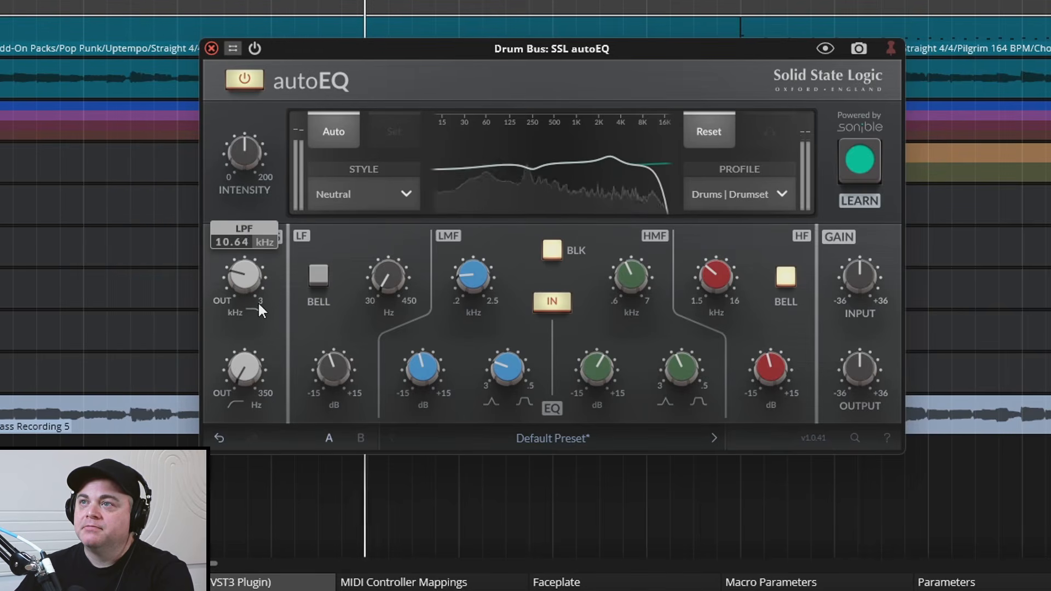
{"action": "key", "text": "space"}
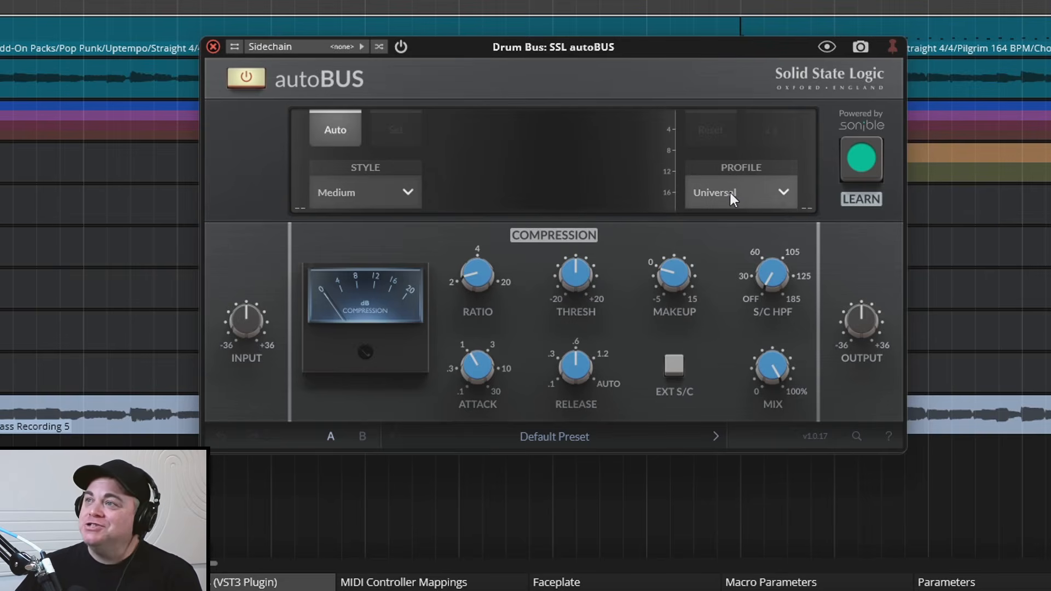
Set the autoBUS profile to Drums | Bus and let it learn compression settings from the playing drums
{"action": "left_click", "coordinate": [744, 188]}
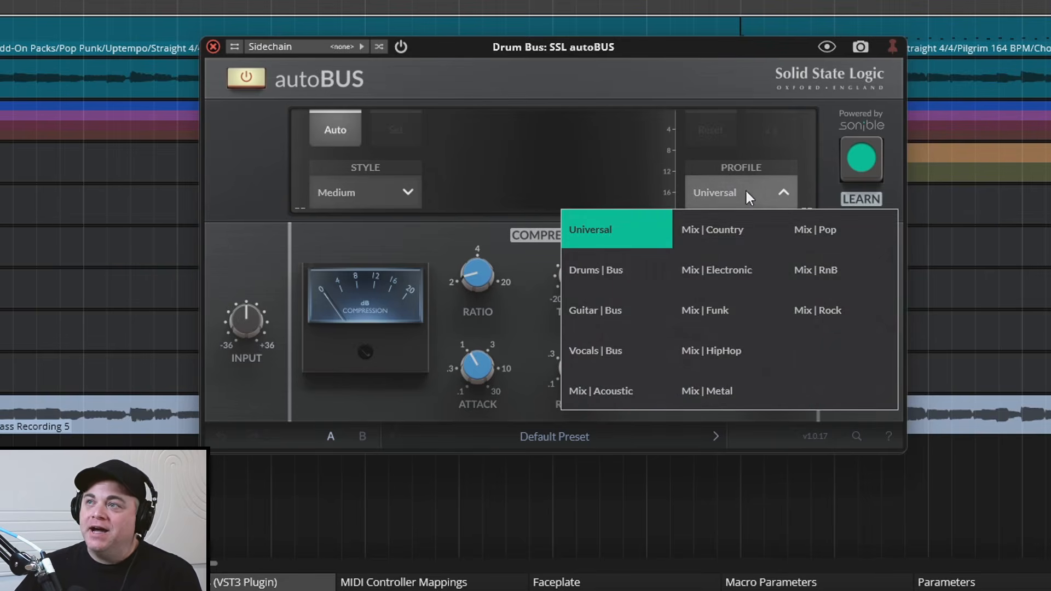
{"action": "left_click", "coordinate": [607, 273]}
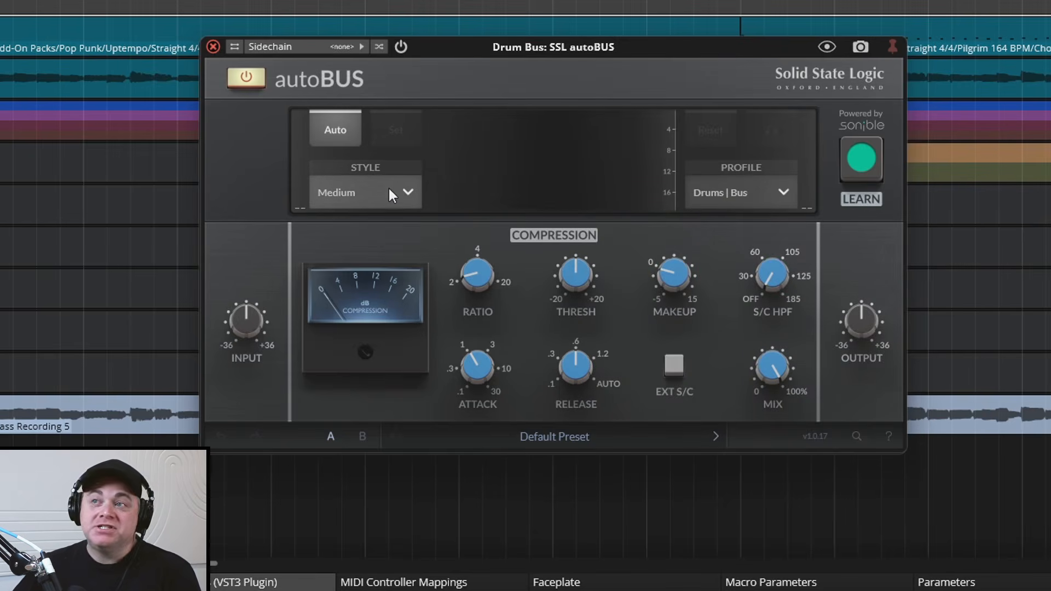
{"action": "key", "text": "space"}
{"action": "left_click", "coordinate": [870, 169]}
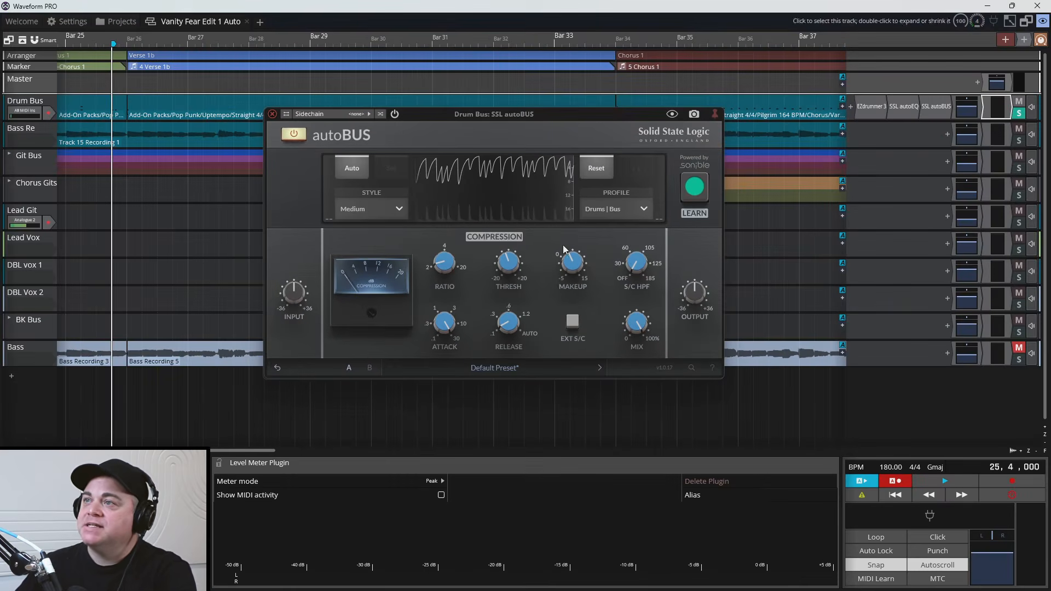
Play the drums and compare the sound with the autoBUS compressor bypassed and enabled
{"action": "mouse_move", "coordinate": [579, 256]}
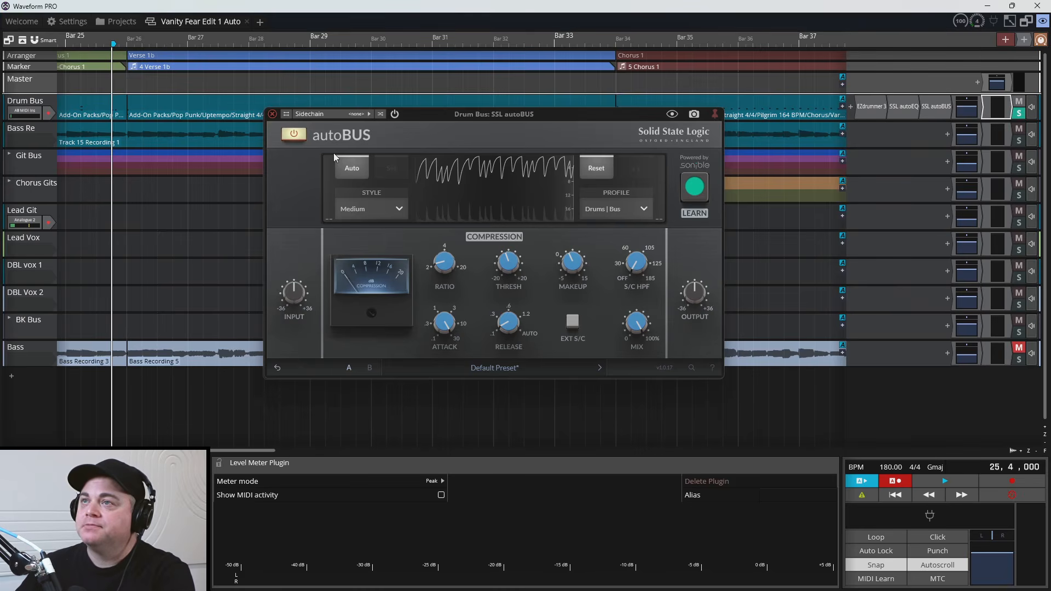
{"action": "key", "text": "space"}
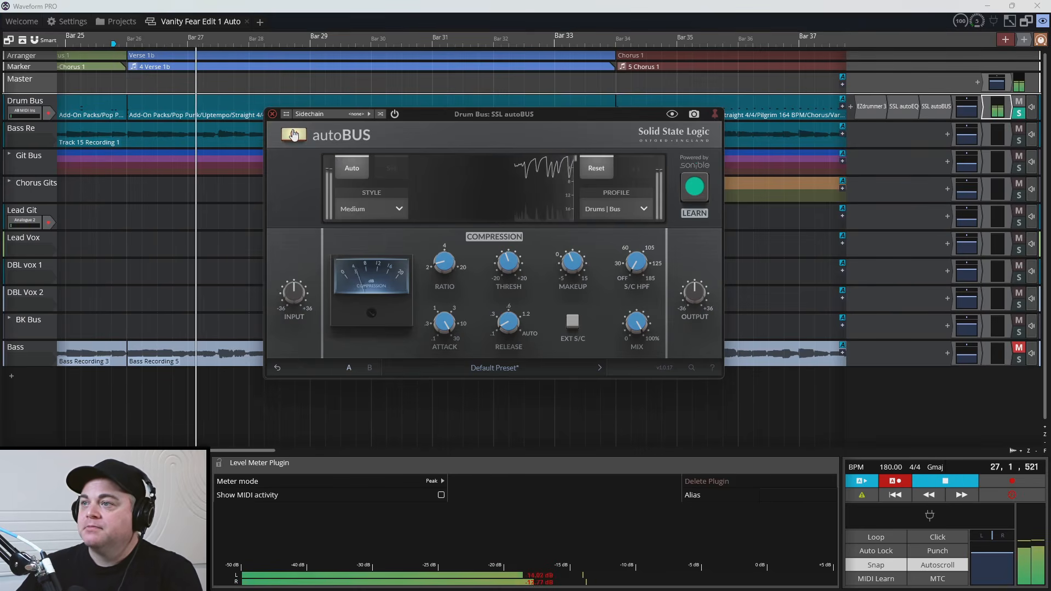
{"action": "left_click", "coordinate": [293, 134]}
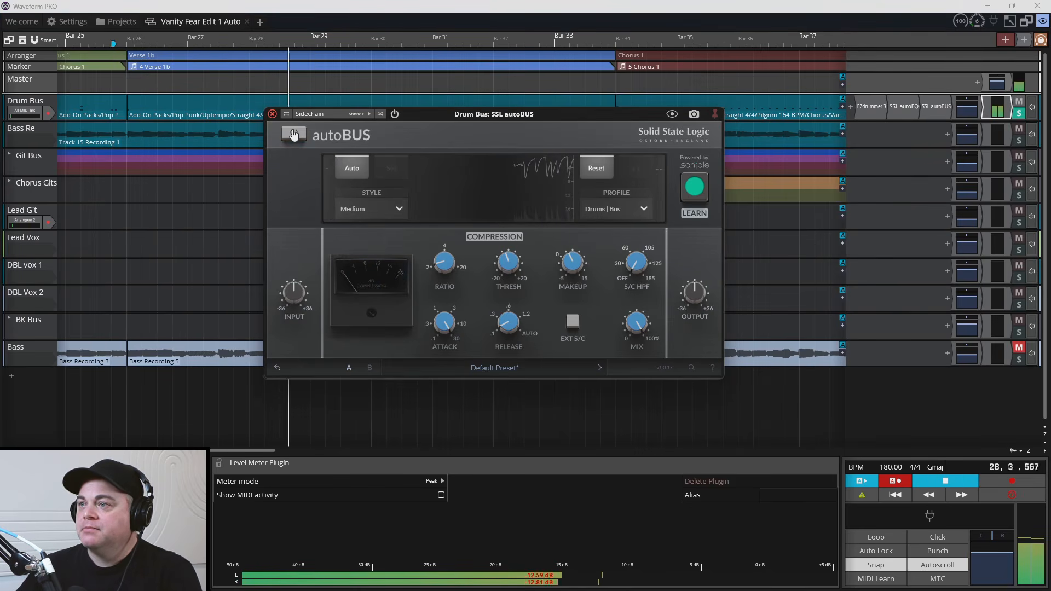
{"action": "left_click", "coordinate": [293, 135]}
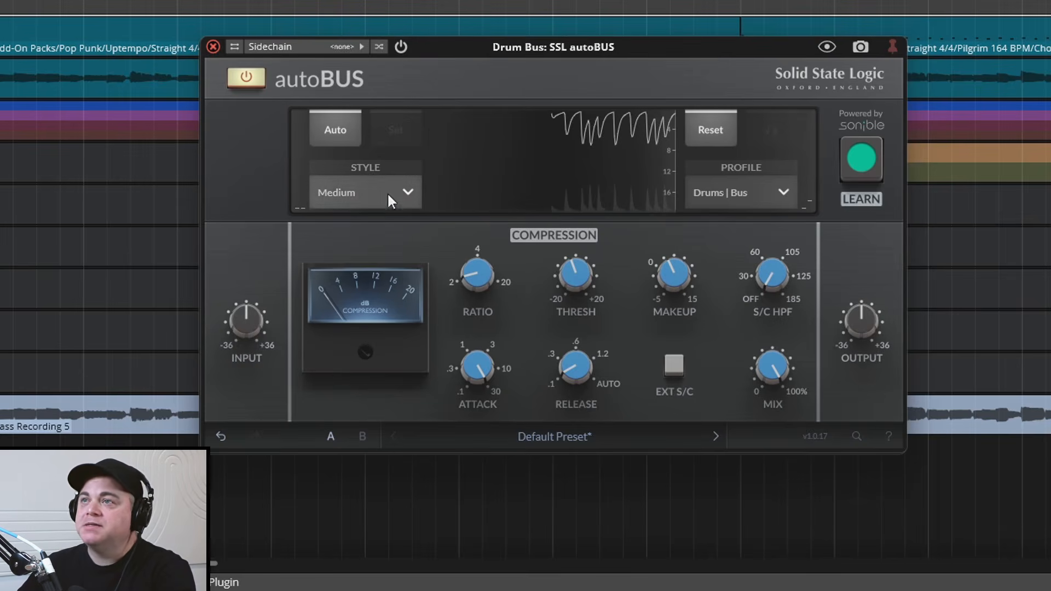
Audition the Soft and Strong autoBUS compression styles during drum playback and return the style to Medium
{"action": "left_click", "coordinate": [406, 191]}
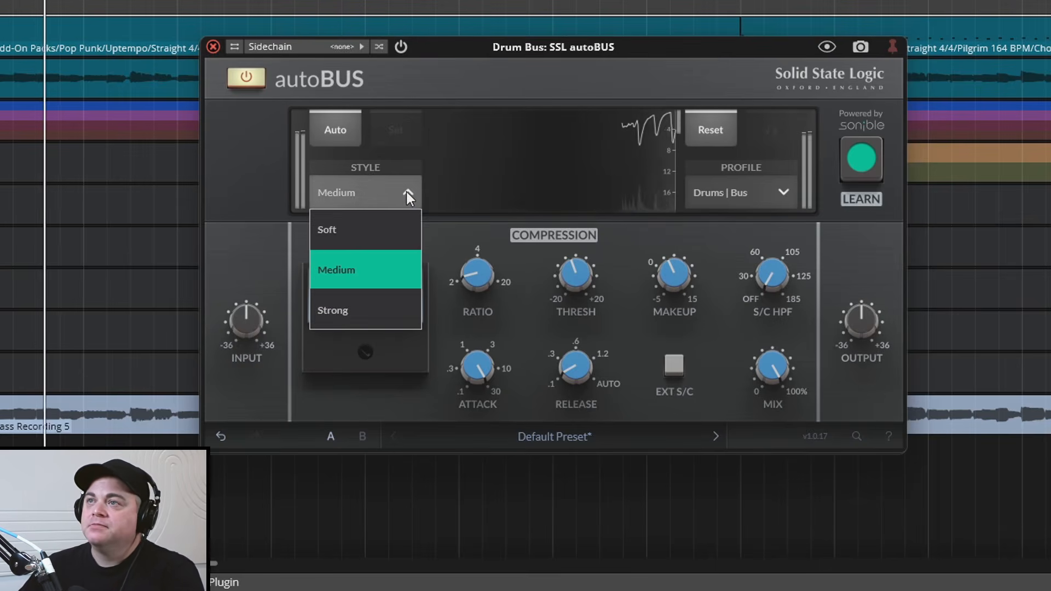
{"action": "left_click", "coordinate": [380, 225]}
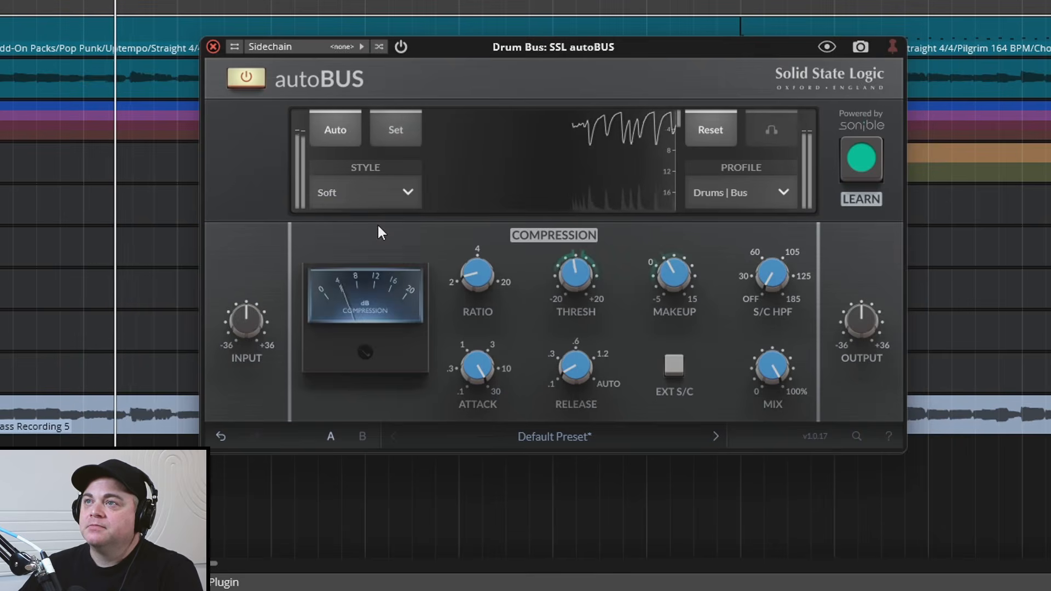
{"action": "left_click", "coordinate": [396, 189]}
{"action": "left_click", "coordinate": [363, 303]}
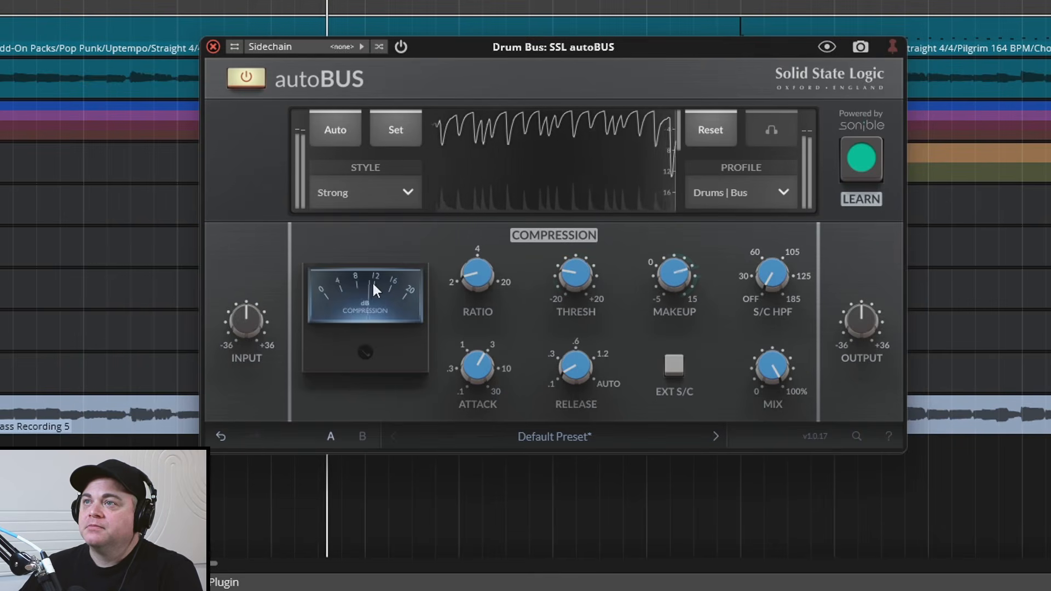
{"action": "left_click", "coordinate": [402, 190]}
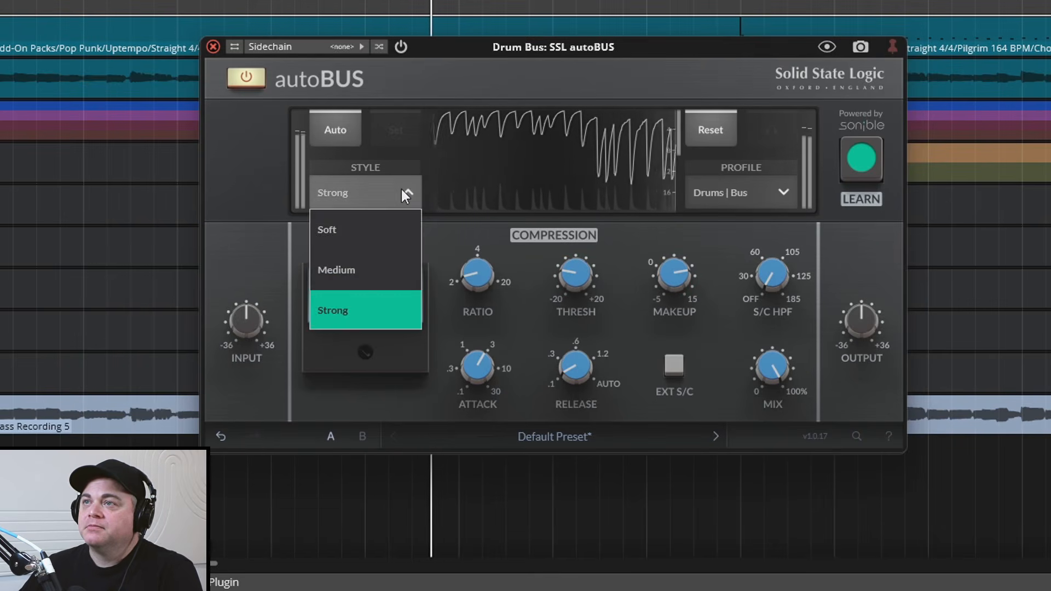
{"action": "left_click", "coordinate": [395, 270]}
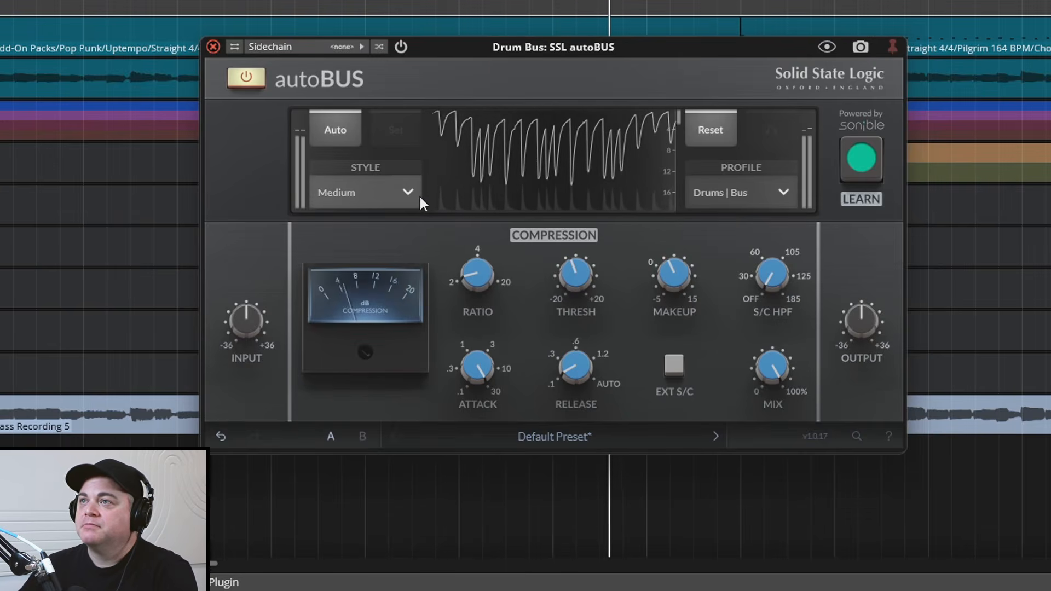
{"action": "key", "text": "space"}
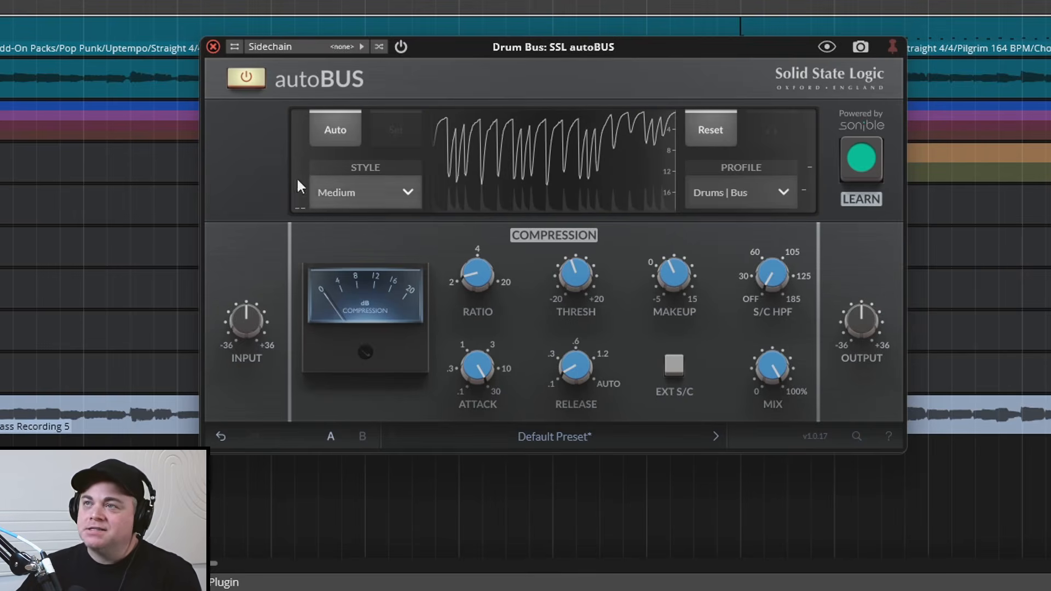
{"action": "left_click", "coordinate": [414, 188]}
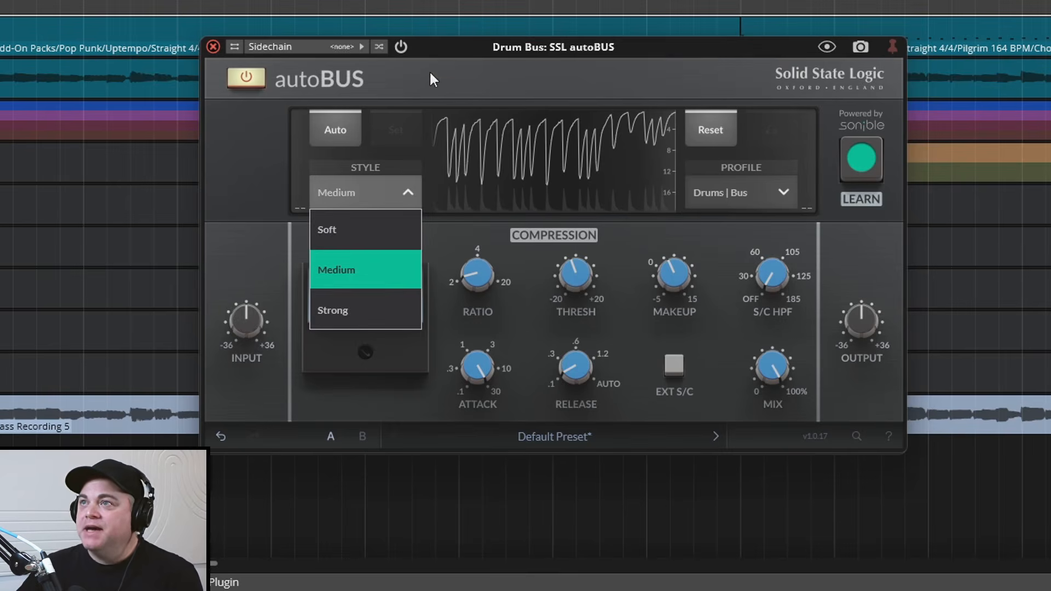
{"action": "left_click", "coordinate": [546, 86]}
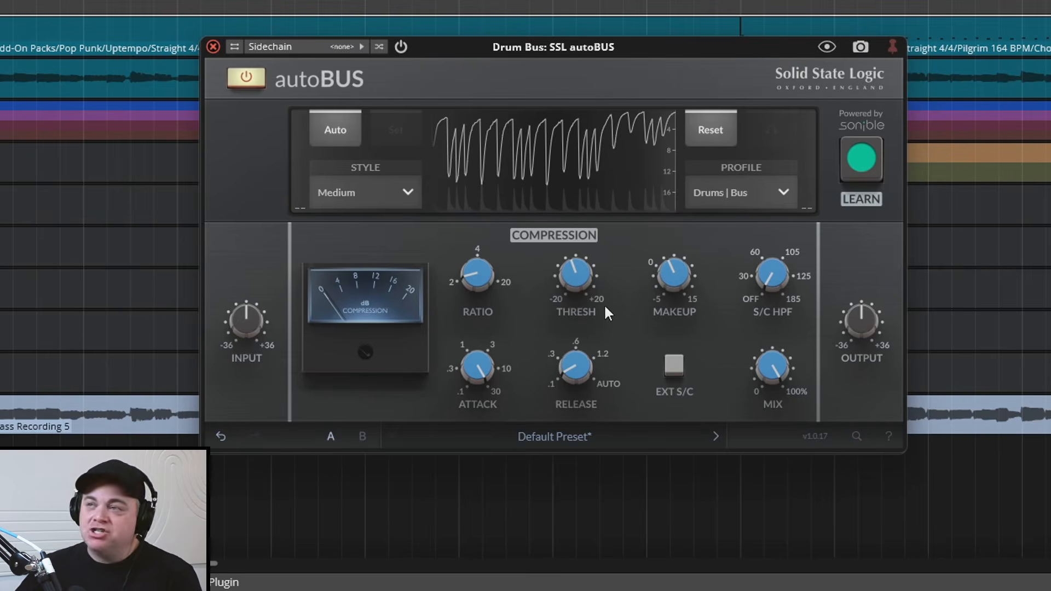
Try a release setting of 0.6 on the autoBUS compressor and return it to 0.1
{"action": "mouse_move", "coordinate": [668, 265]}
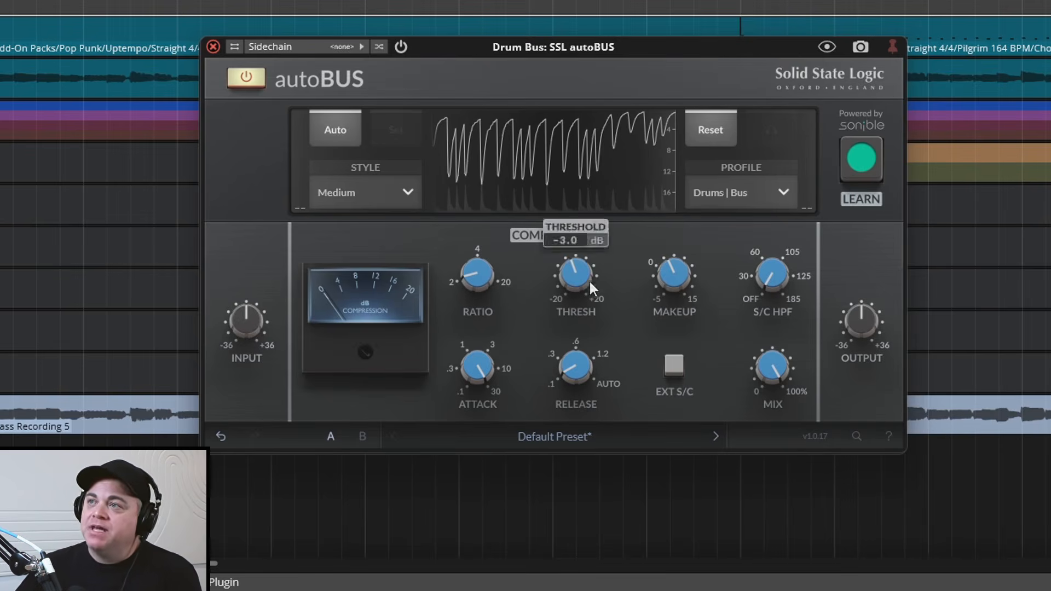
{"action": "mouse_move", "coordinate": [576, 298]}
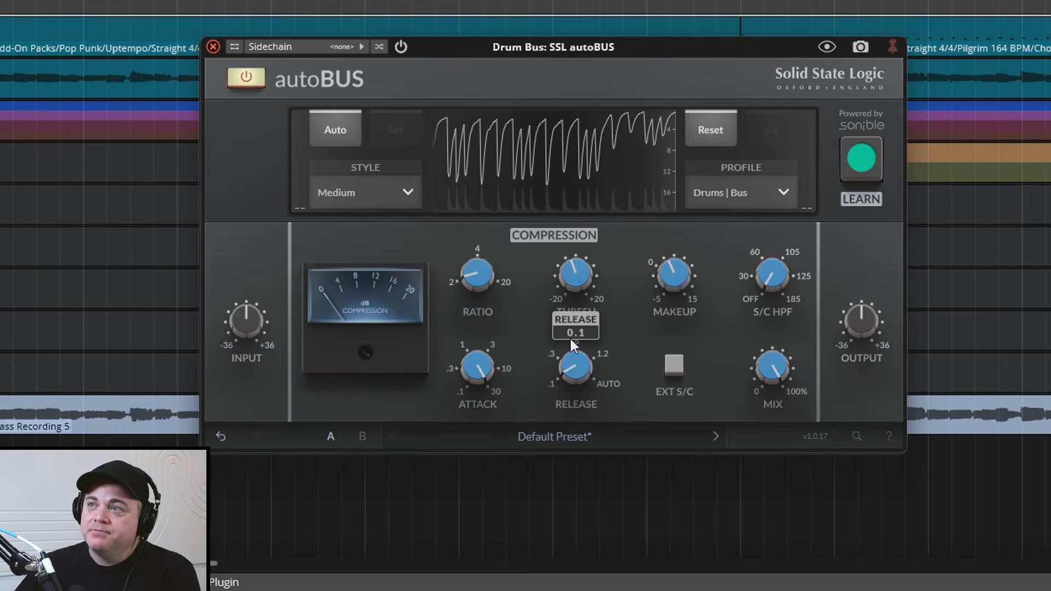
{"action": "left_click_drag", "start_coordinate": [572, 369], "coordinate": [587, 381]}
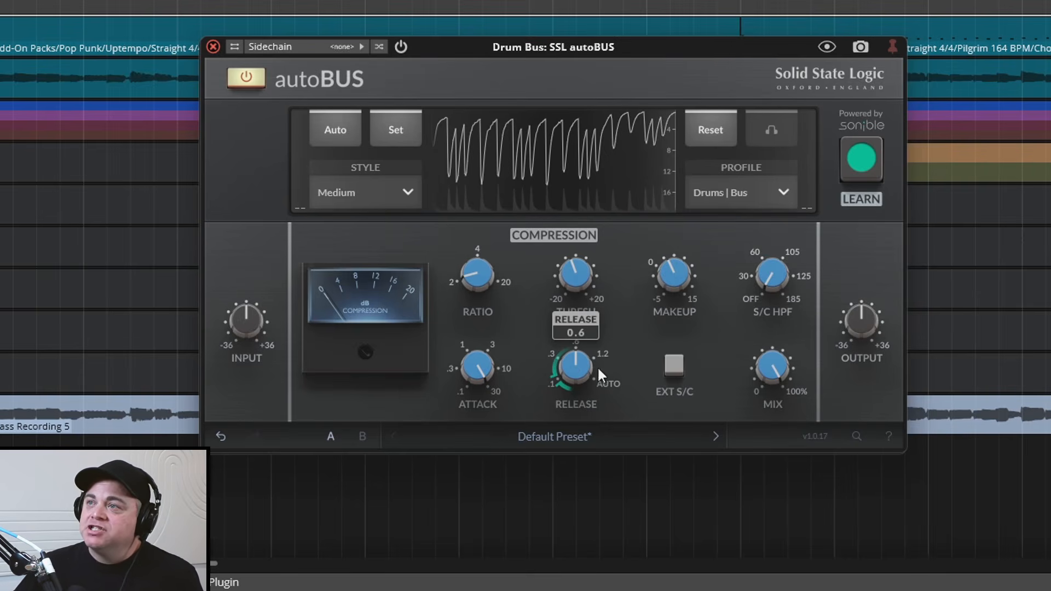
{"action": "left_click_drag", "start_coordinate": [555, 390], "coordinate": [544, 421]}
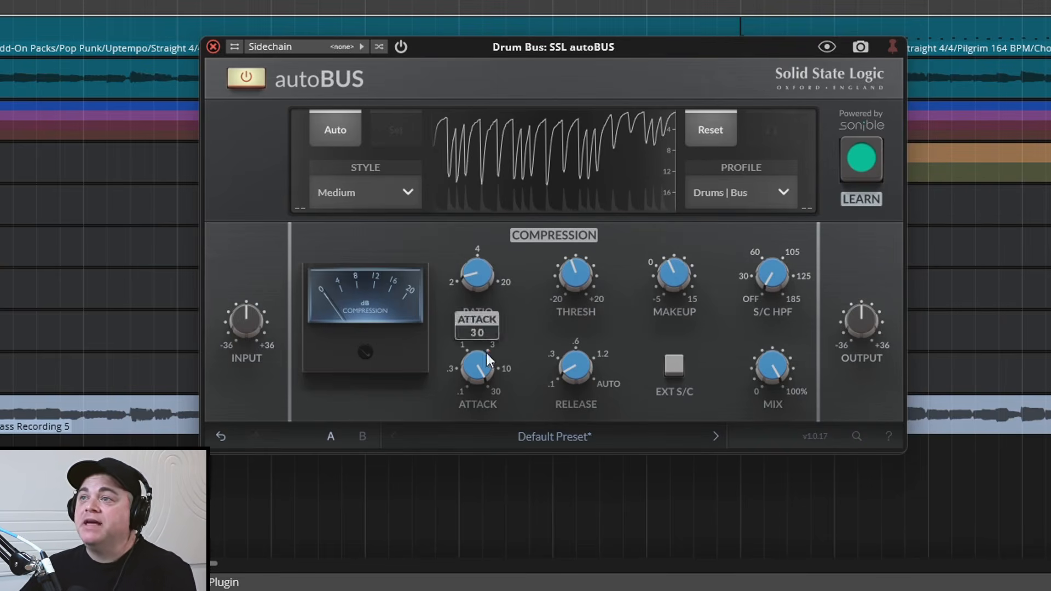
Look through the autoBUS presets without loading one
{"action": "left_click", "coordinate": [626, 438]}
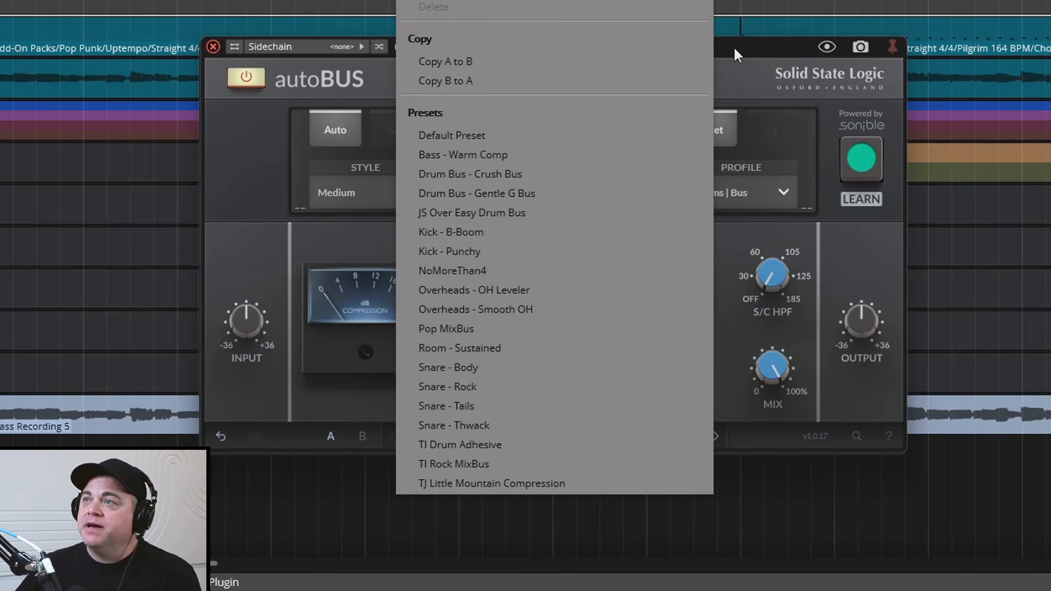
{"action": "left_click", "coordinate": [737, 73]}
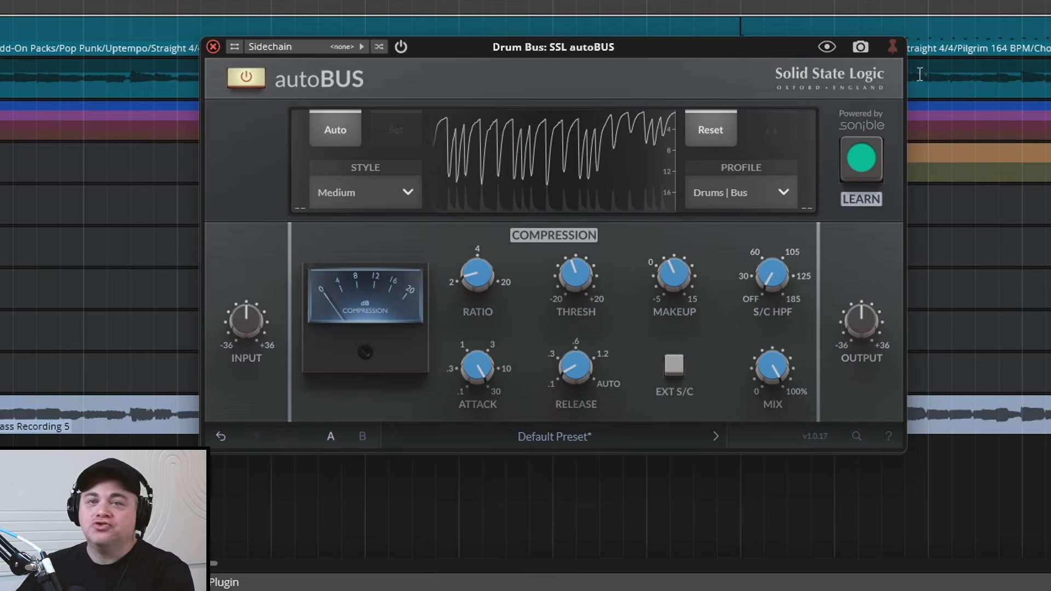
Play the song and compare the sound with the Drum Bus plugin processing on and off
{"action": "key", "text": "space"}
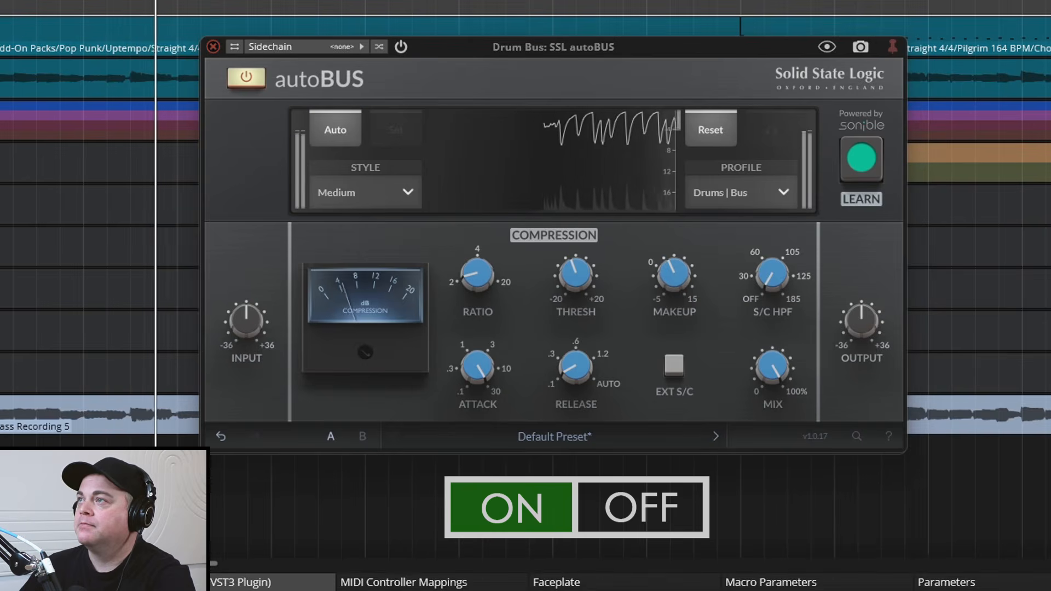
{"action": "key", "text": "b"}
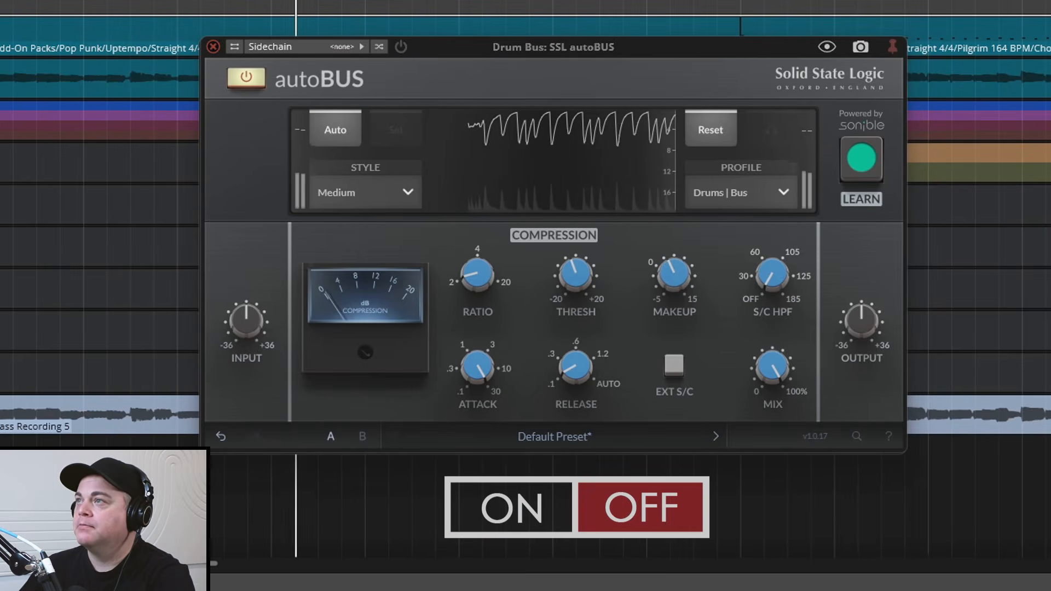
{"action": "key", "text": "b"}
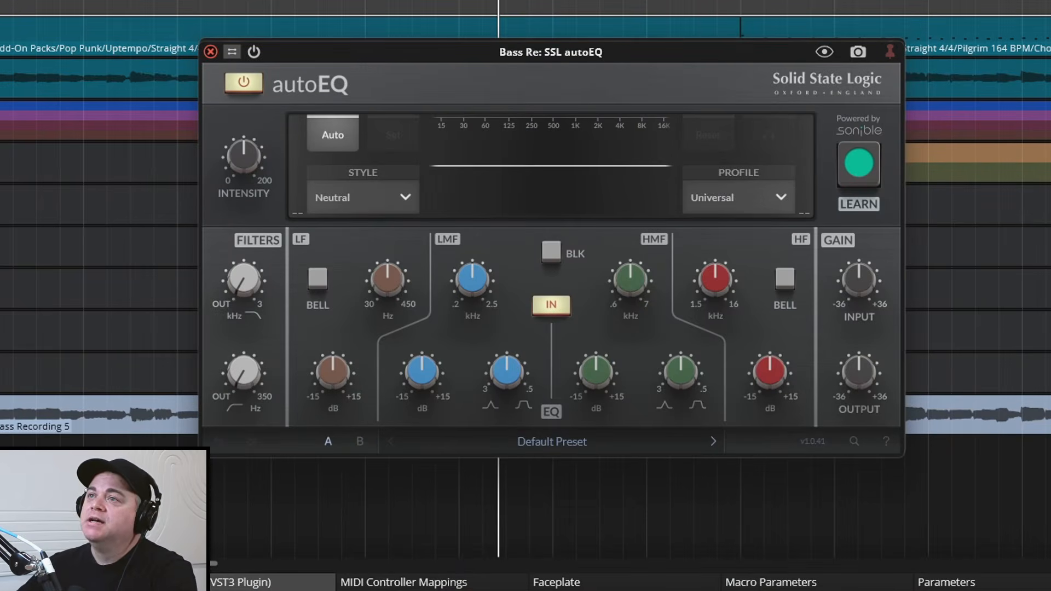
Set the bass track's autoEQ profile to Bass with the Neutral style and let it learn from the playing bass
{"action": "left_click", "coordinate": [755, 198]}
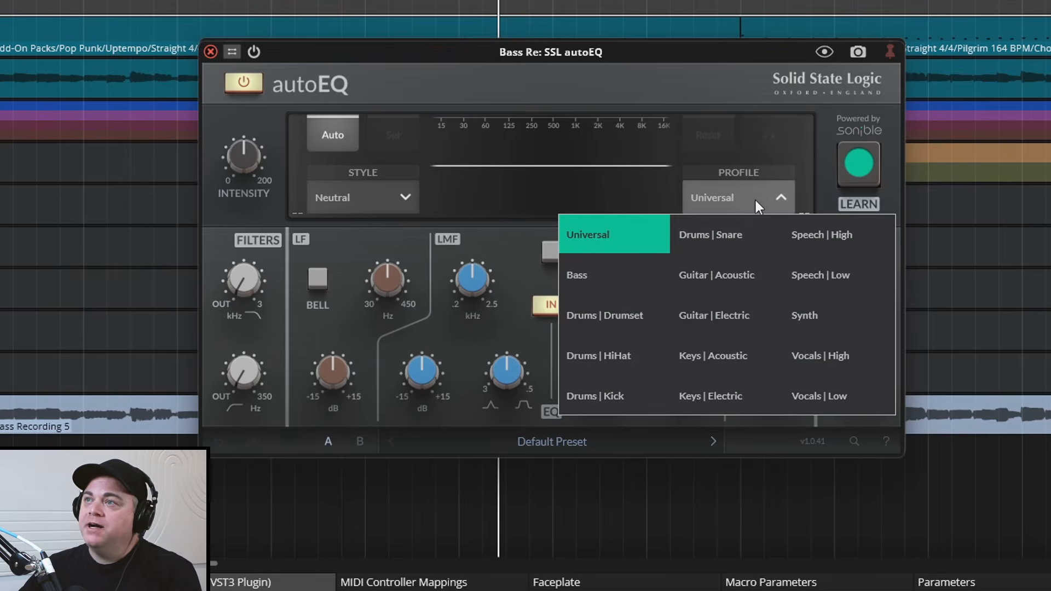
{"action": "left_click", "coordinate": [589, 276]}
{"action": "left_click", "coordinate": [388, 200]}
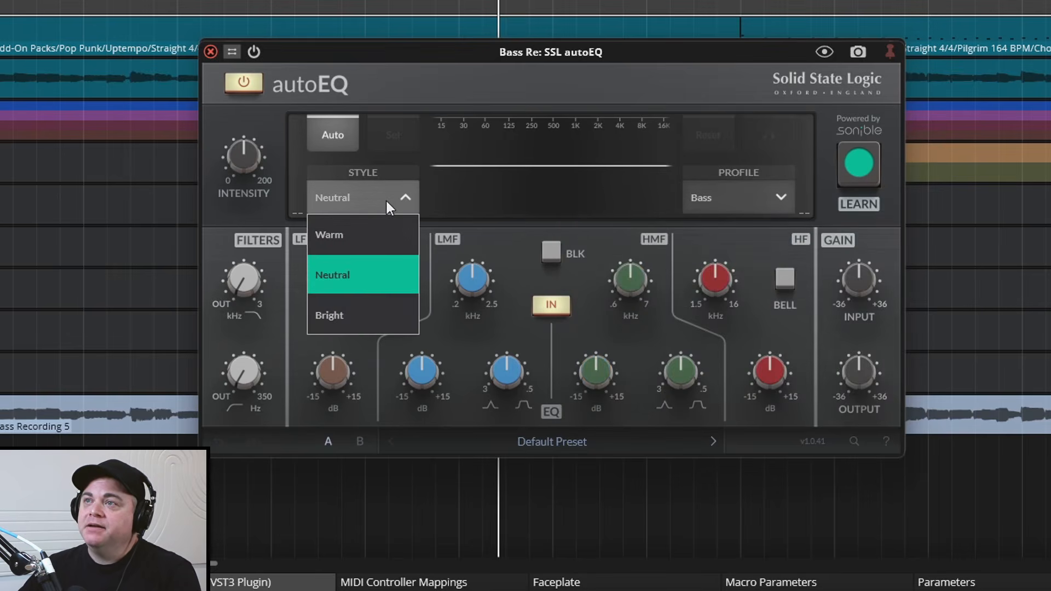
{"action": "left_click", "coordinate": [354, 265]}
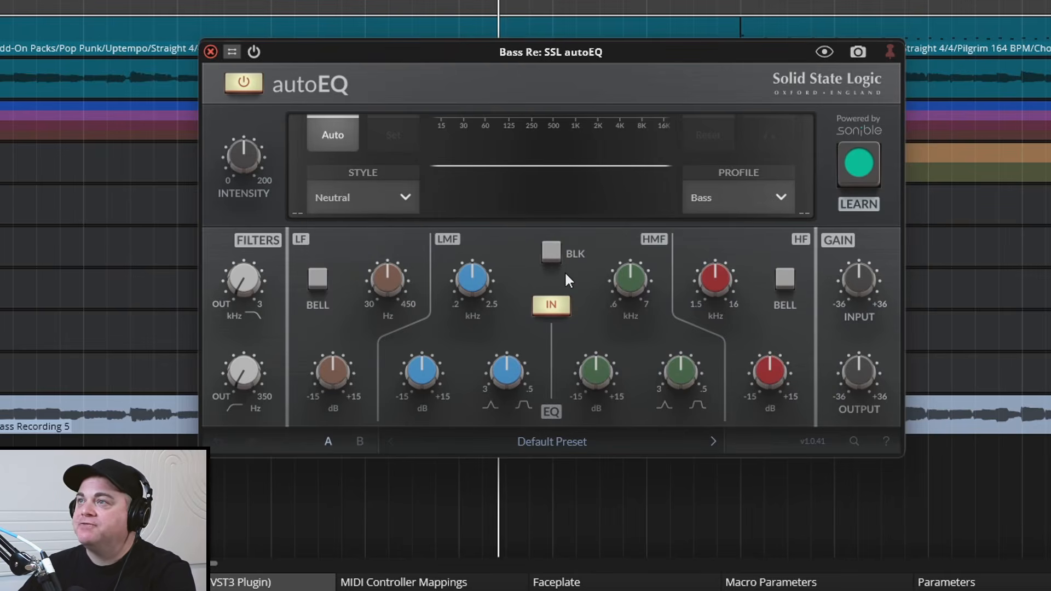
{"action": "left_click", "coordinate": [875, 175]}
{"action": "key", "text": "space"}
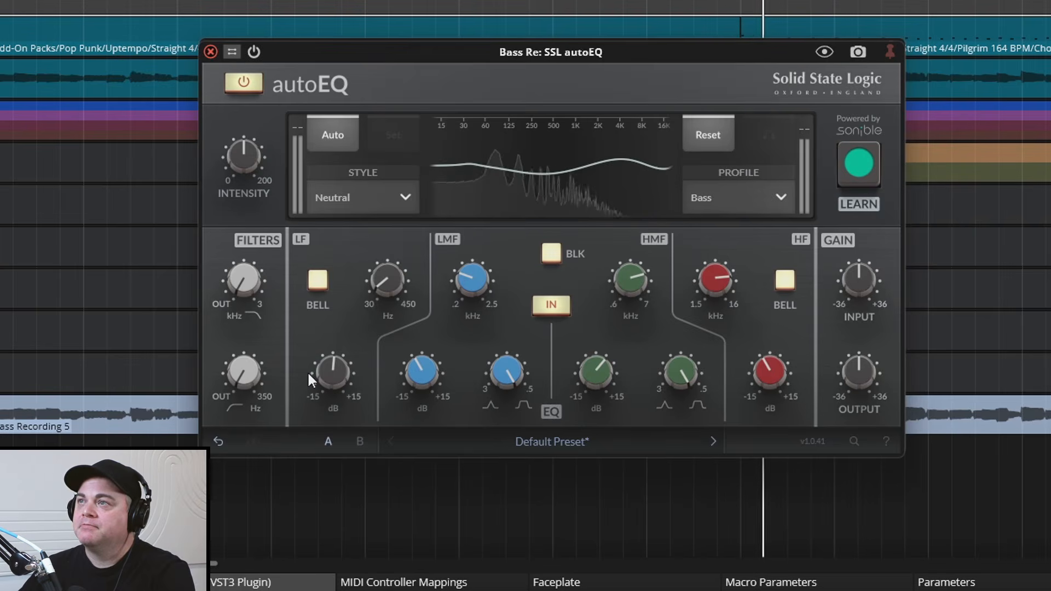
Compare the playing bass with autoEQ bypassed and enabled
{"action": "left_click", "coordinate": [244, 83]}
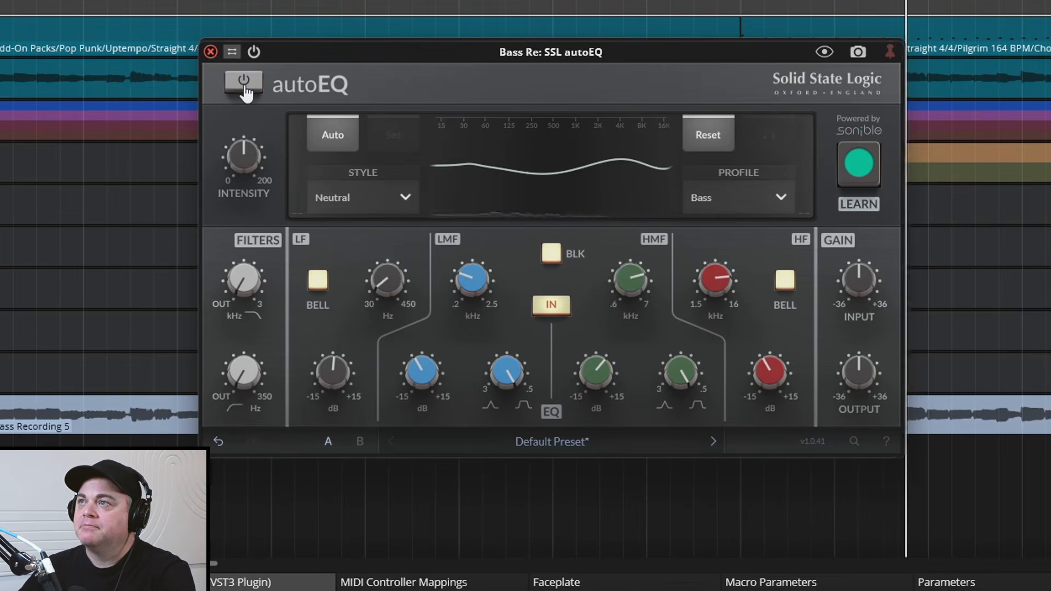
{"action": "left_click", "coordinate": [243, 83]}
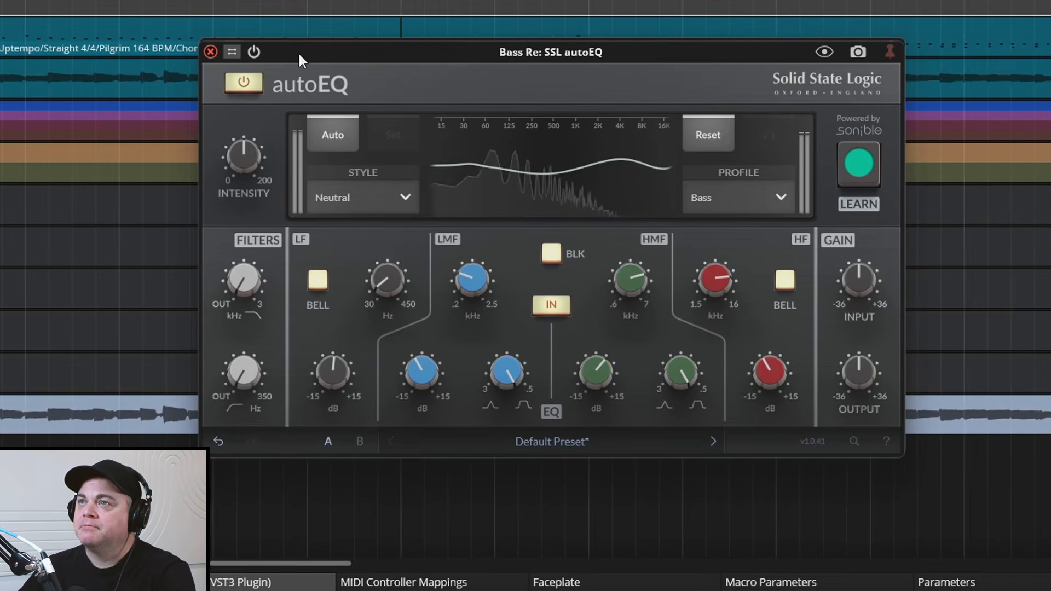
{"action": "key", "text": "space"}
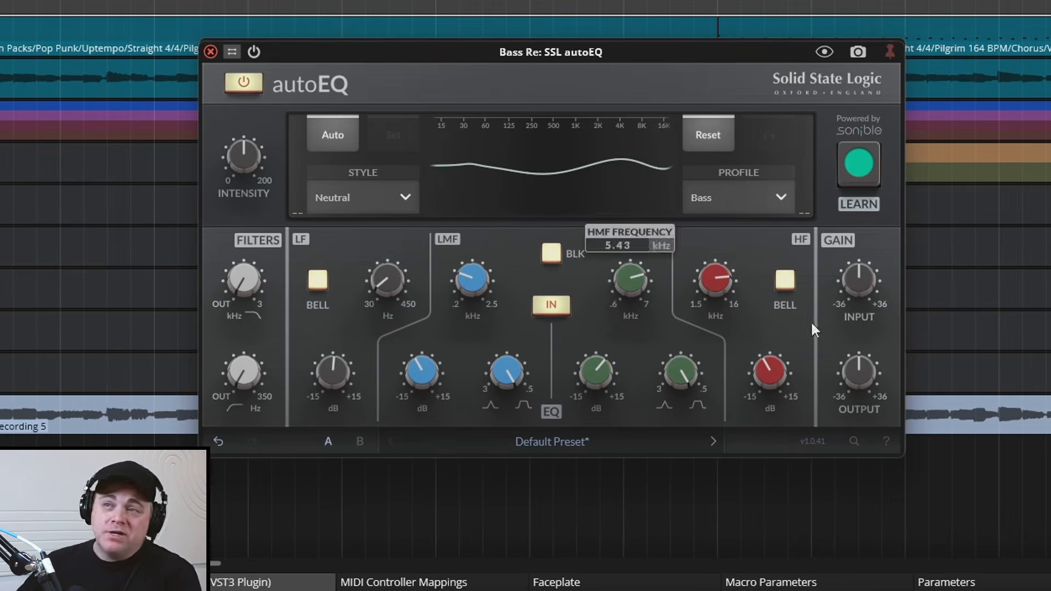
Raise the high-pass filter in the bass track's autoEQ while the bass plays
{"action": "mouse_move", "coordinate": [261, 382]}
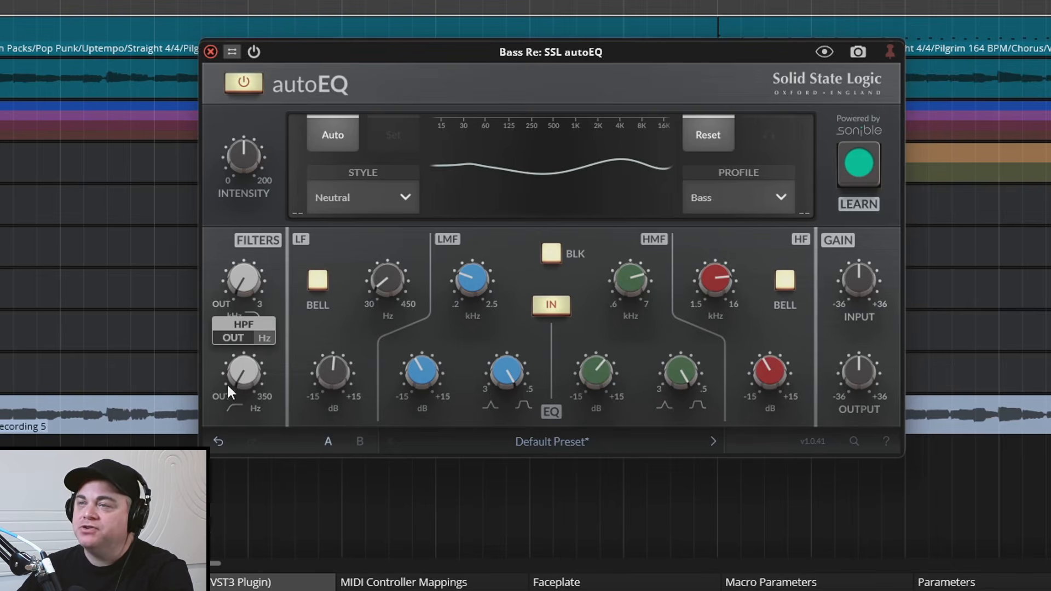
{"action": "key", "text": "space"}
{"action": "left_click_drag", "start_coordinate": [245, 384], "coordinate": [235, 322]}
{"action": "key", "text": "space"}
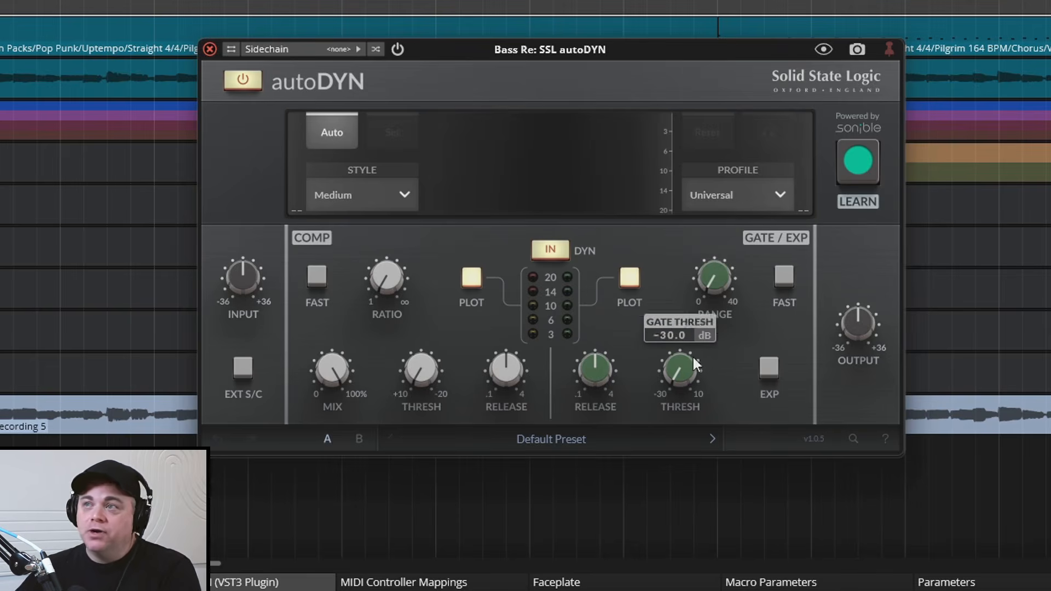
Set the bass track's autoDYN profile to Bass and let it learn dynamics settings from the playing bass
{"action": "left_click", "coordinate": [766, 197]}
{"action": "left_click", "coordinate": [692, 229]}
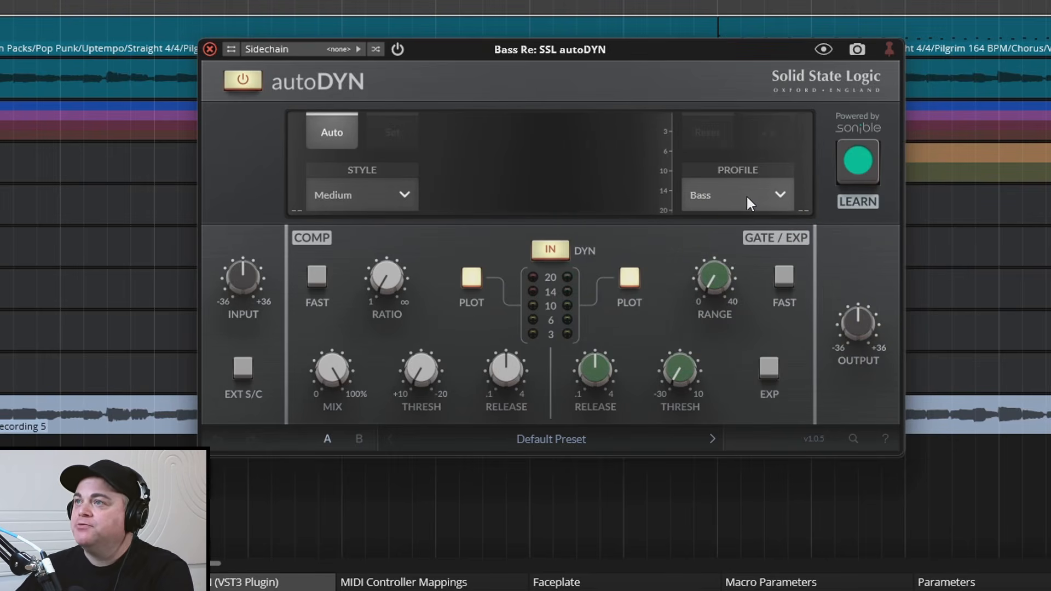
{"action": "key", "text": "space"}
{"action": "left_click", "coordinate": [858, 162]}
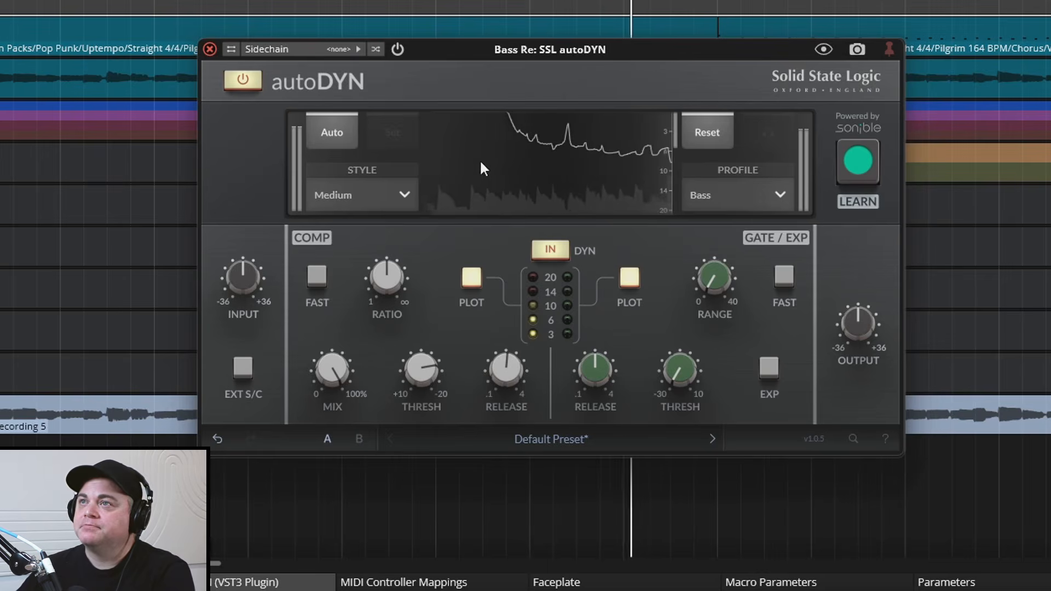
Compare the playing bass with autoDYN bypassed and enabled
{"action": "left_click", "coordinate": [243, 82]}
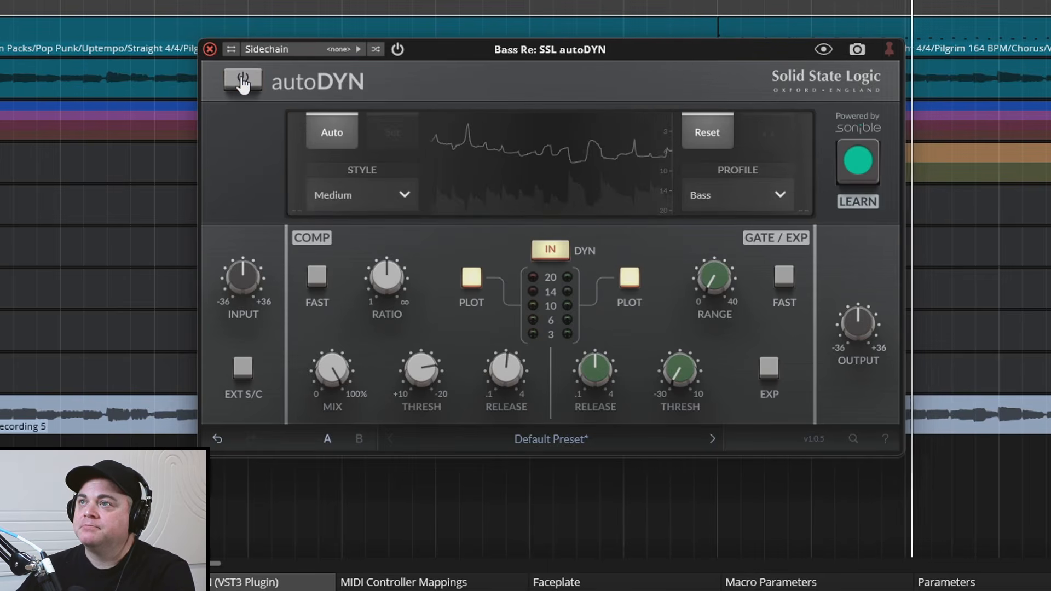
{"action": "left_click", "coordinate": [242, 82]}
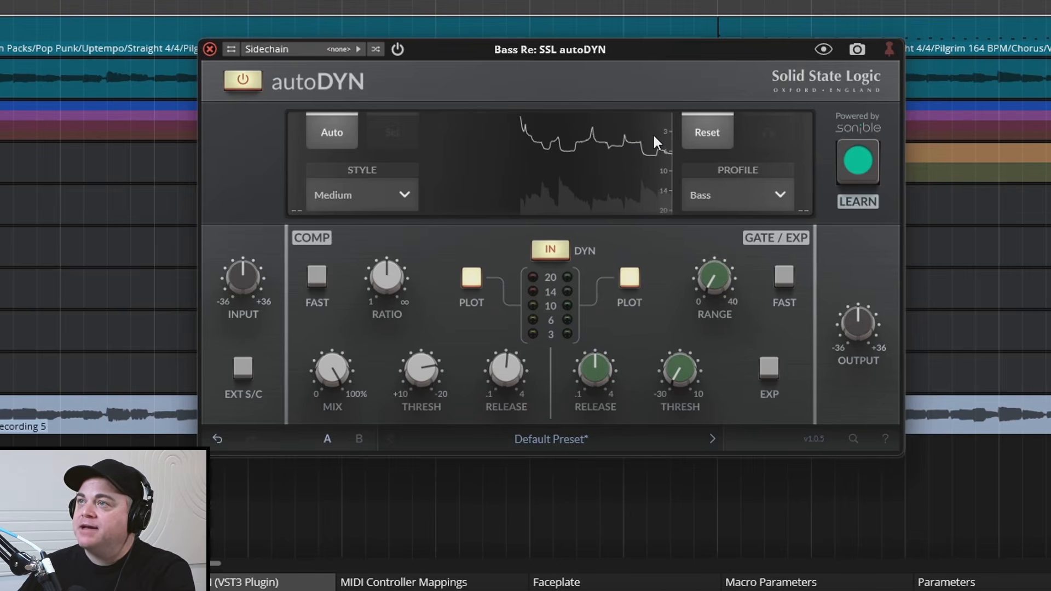
{"action": "key", "text": "space"}
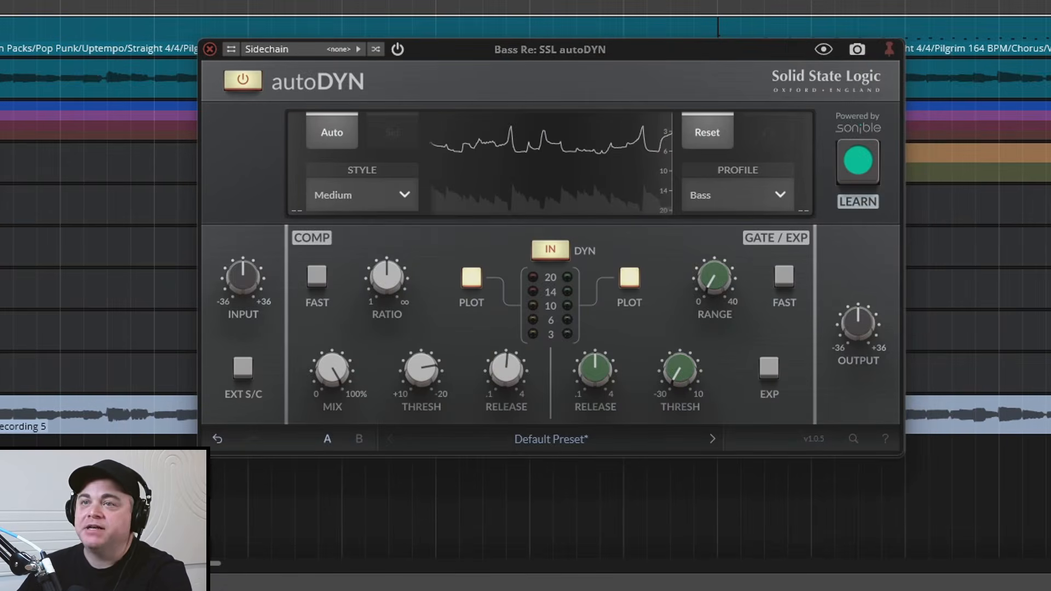
Play the song and compare the sound with the bass track's plugin processing on and off
{"action": "key", "text": "space"}
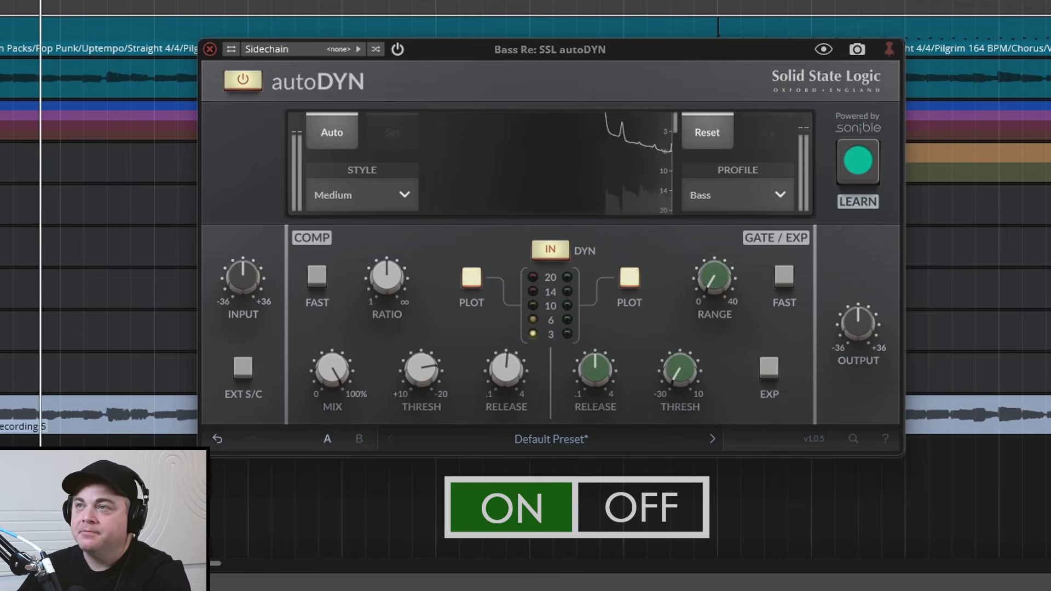
{"action": "key", "text": "b"}
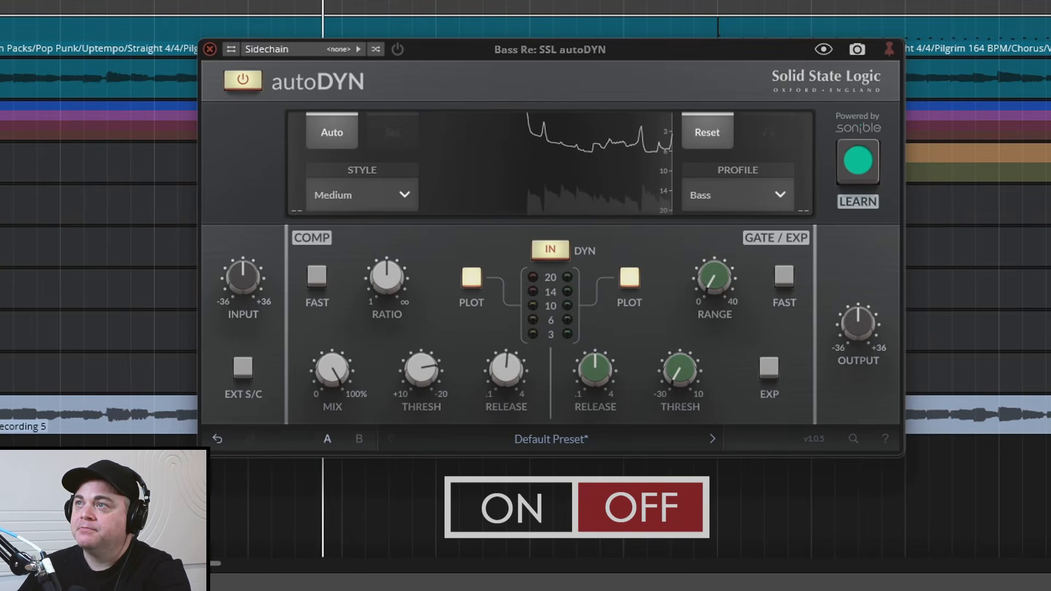
{"action": "key", "text": "b"}
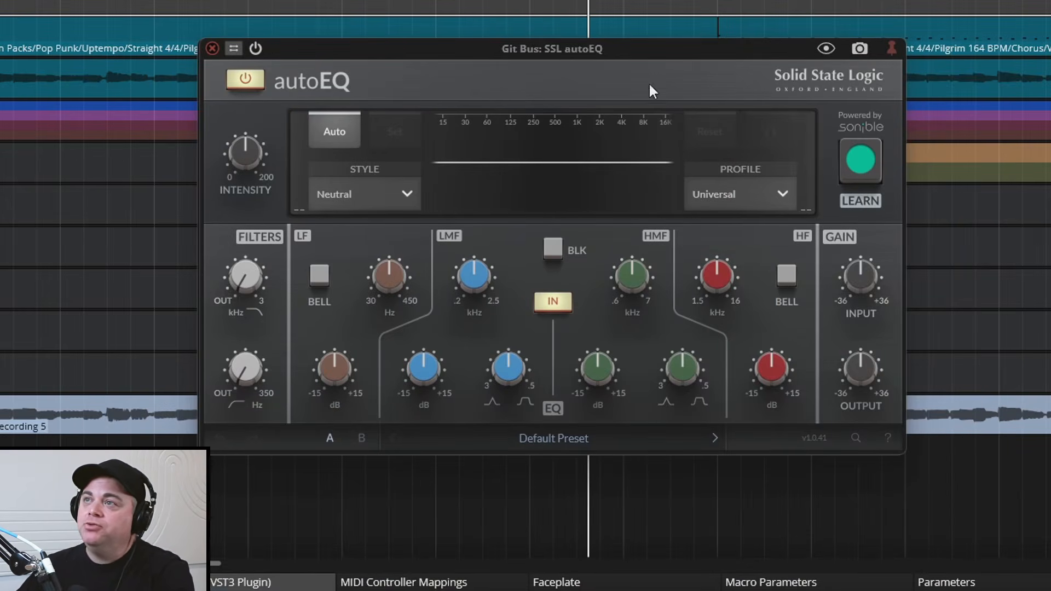
Set the Git Bus autoEQ profile to Guitar | Electric and let it learn an EQ curve from the playing guitars
{"action": "left_click", "coordinate": [759, 193]}
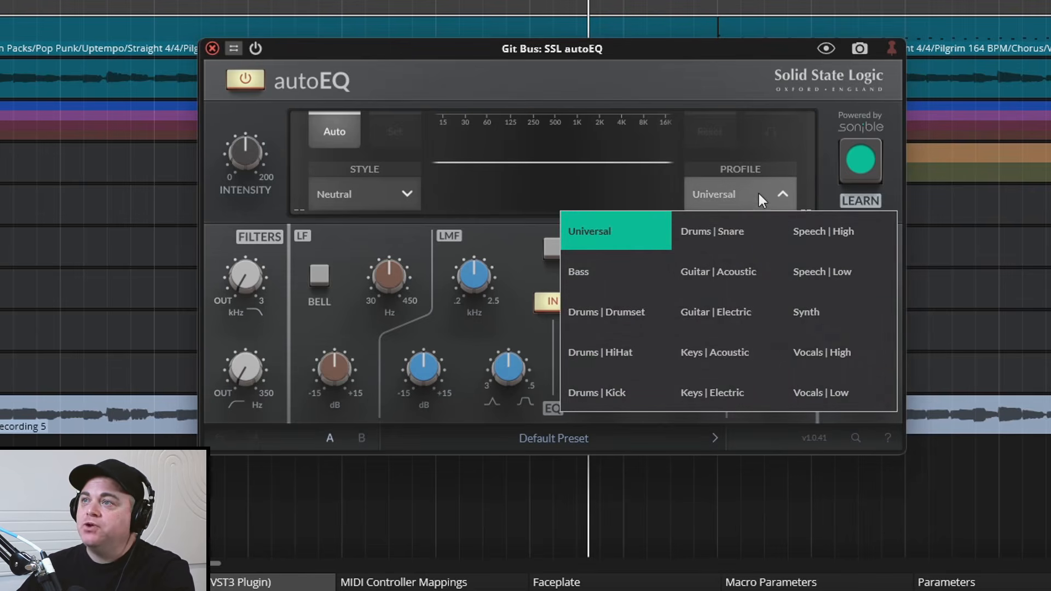
{"action": "left_click", "coordinate": [742, 320]}
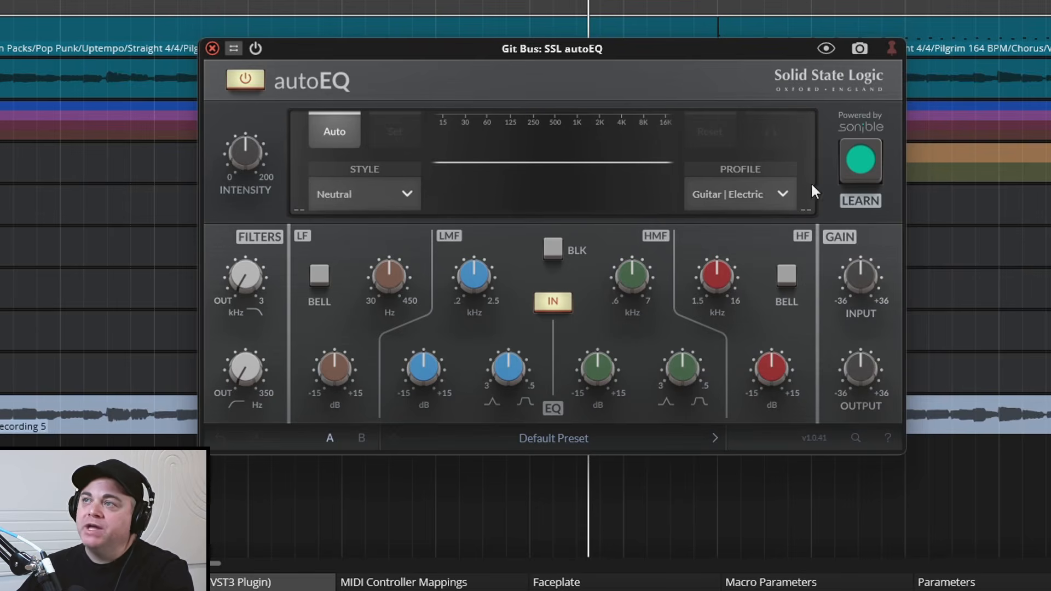
{"action": "left_click", "coordinate": [859, 163]}
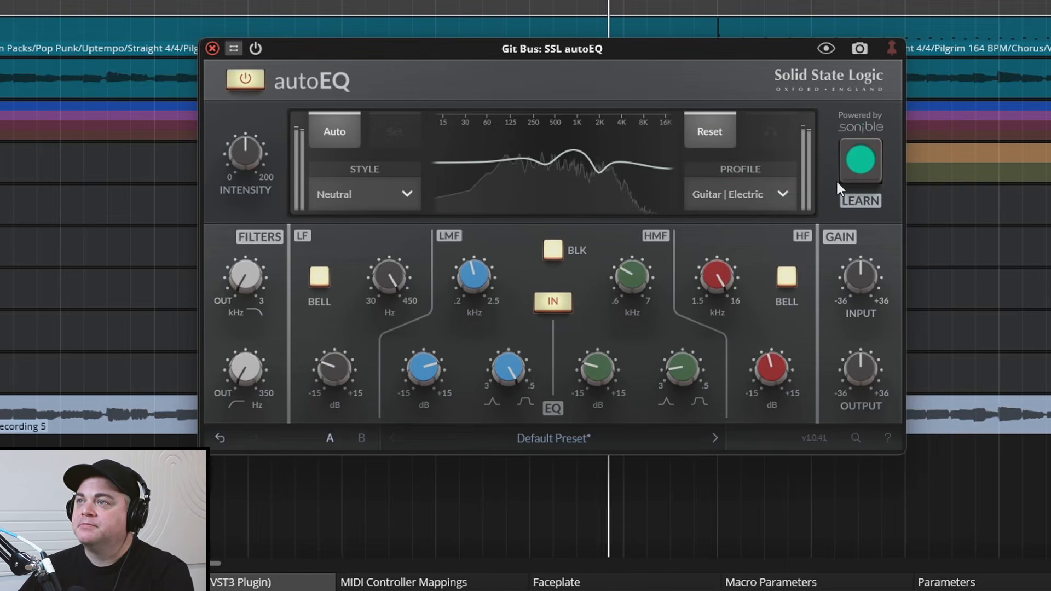
{"action": "key", "text": "space"}
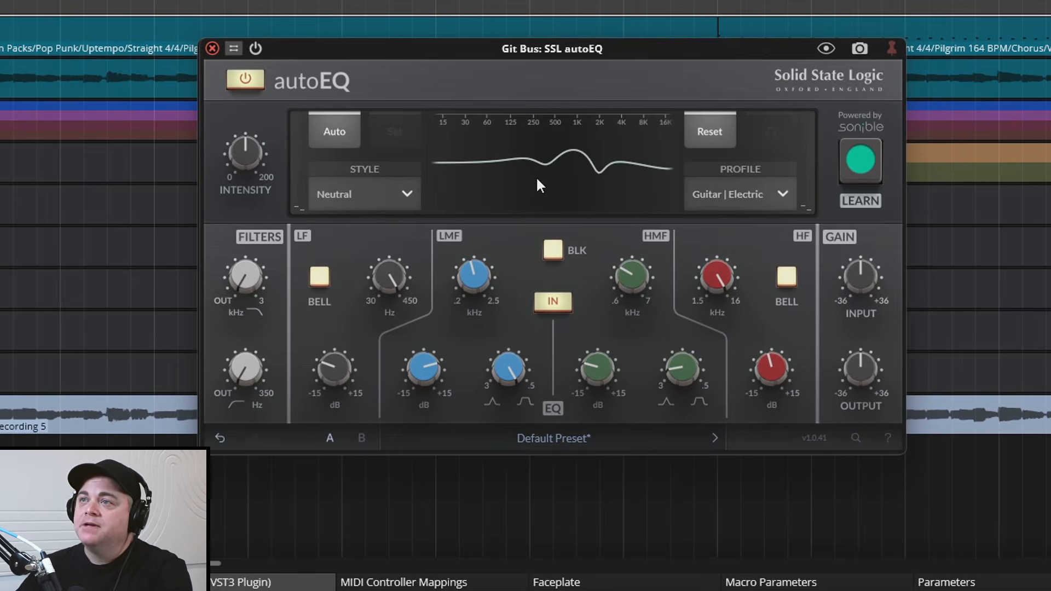
Engage and raise the high-pass filter in the Git Bus autoEQ, and bring in its low-pass filter, while the guitars play
{"action": "mouse_move", "coordinate": [264, 390]}
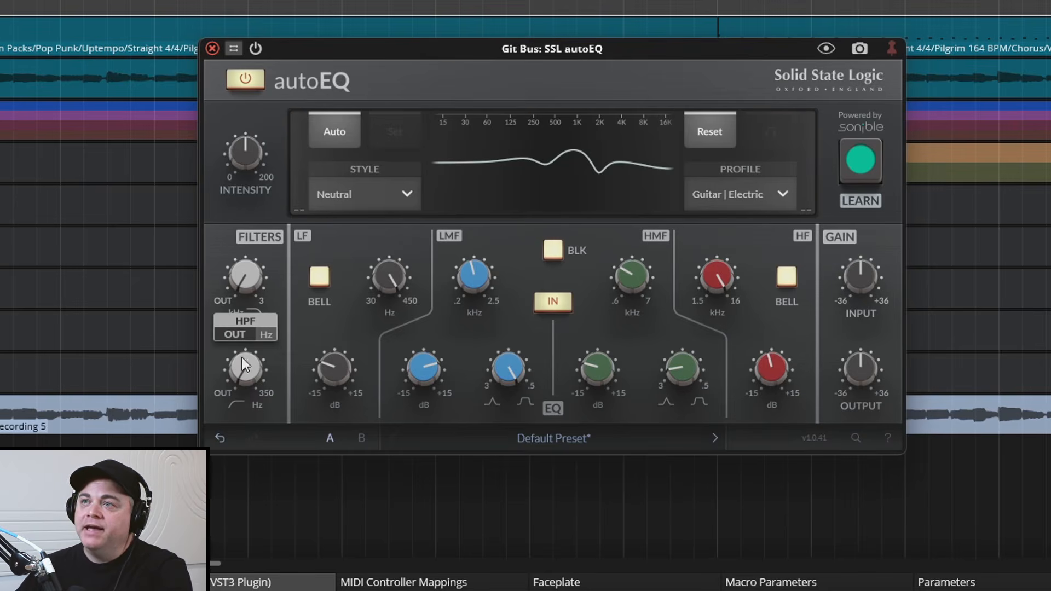
{"action": "key", "text": "space"}
{"action": "left_click_drag", "start_coordinate": [249, 376], "coordinate": [248, 225]}
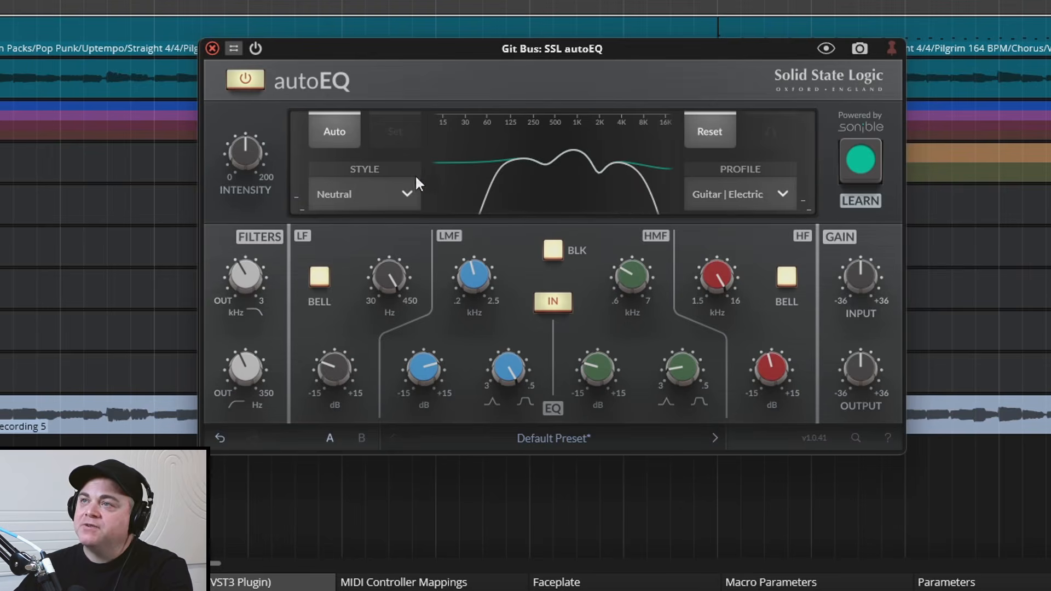
Audition the Warm, Bright and Neutral styles of the Git Bus autoEQ during playback and settle on Warm
{"action": "left_click", "coordinate": [390, 192]}
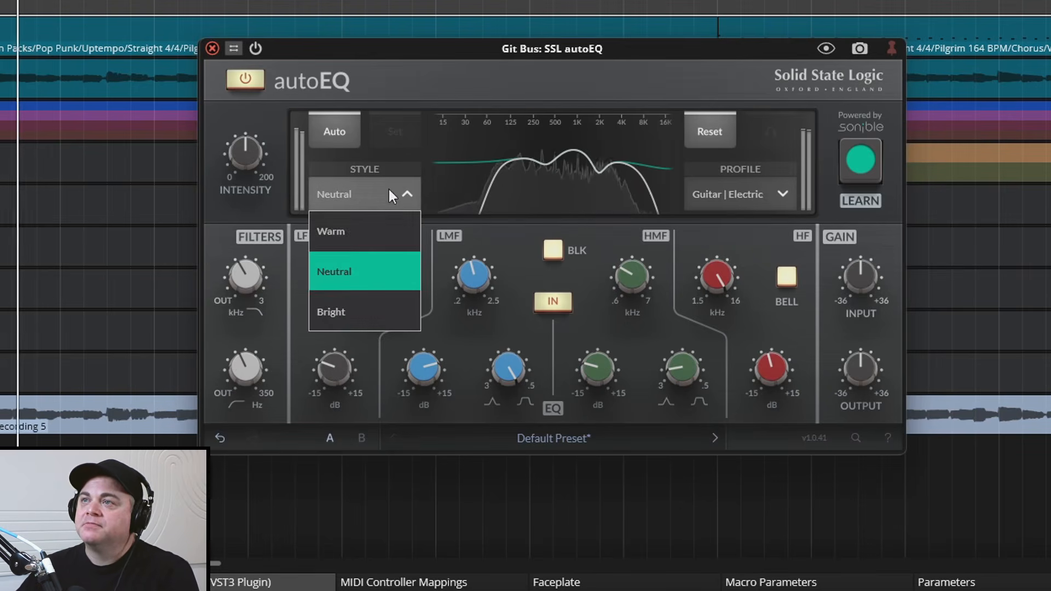
{"action": "left_click", "coordinate": [374, 236]}
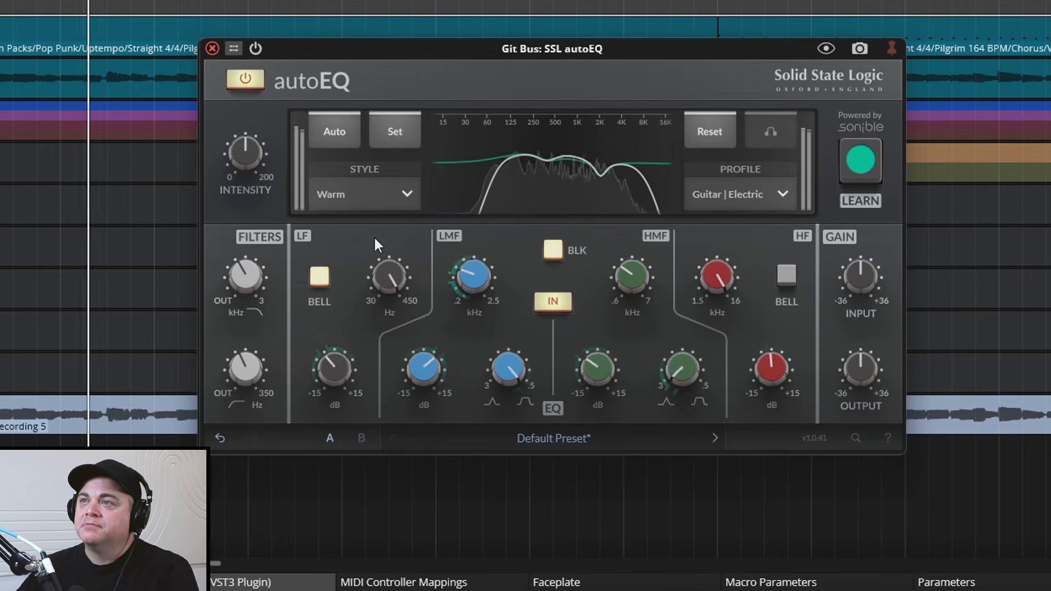
{"action": "left_click", "coordinate": [366, 189]}
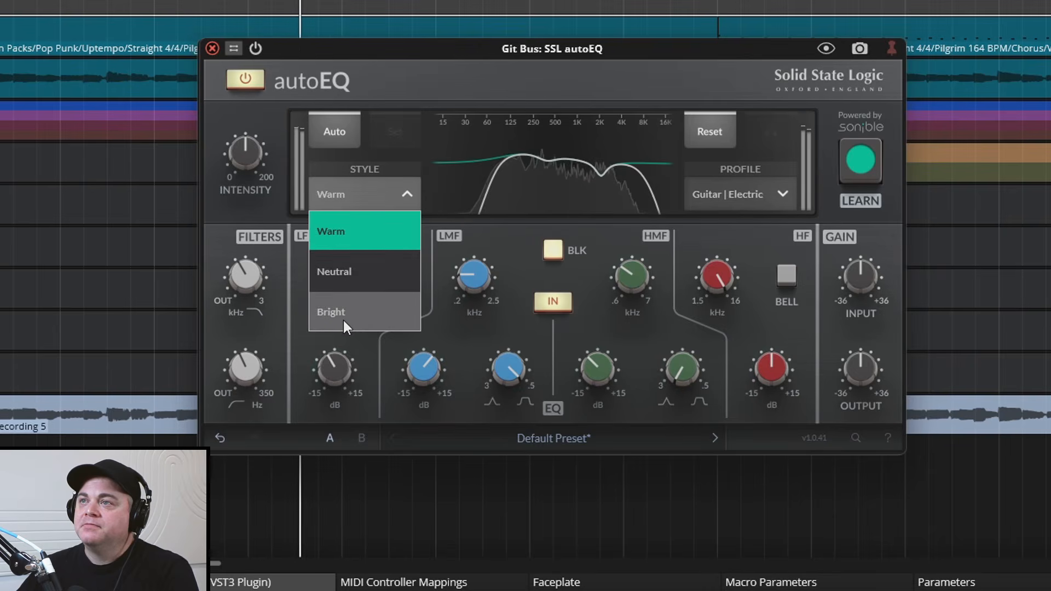
{"action": "left_click", "coordinate": [343, 320]}
{"action": "left_click", "coordinate": [376, 197]}
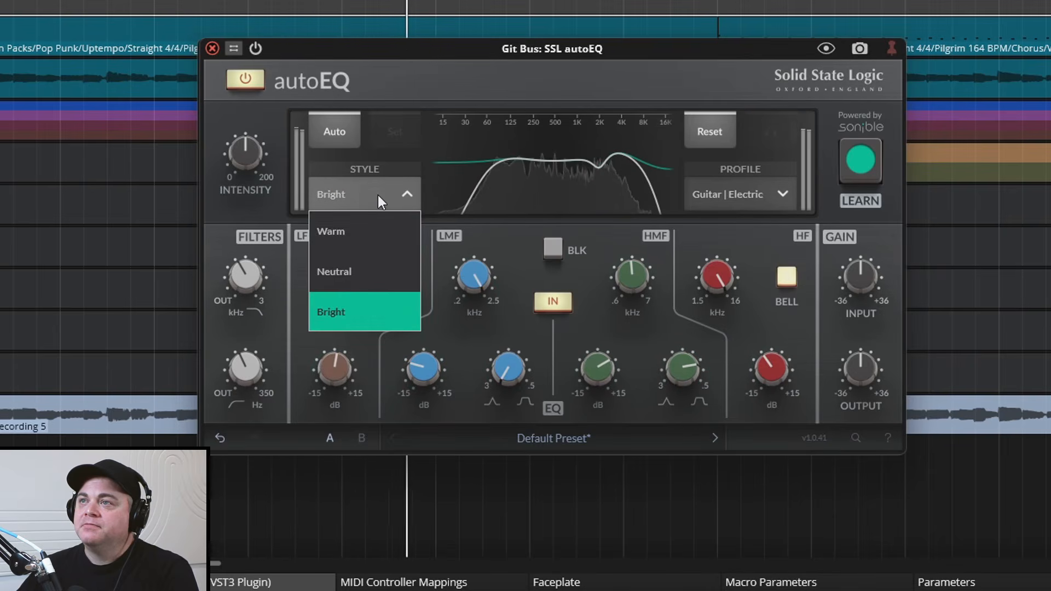
{"action": "left_click", "coordinate": [368, 226]}
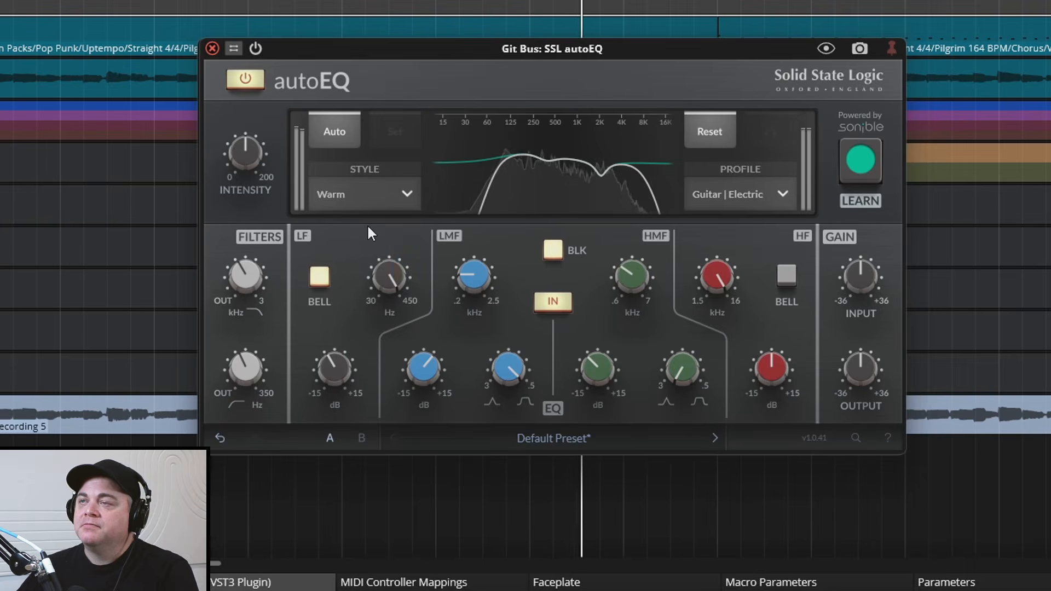
{"action": "left_click", "coordinate": [377, 200]}
{"action": "left_click", "coordinate": [390, 273]}
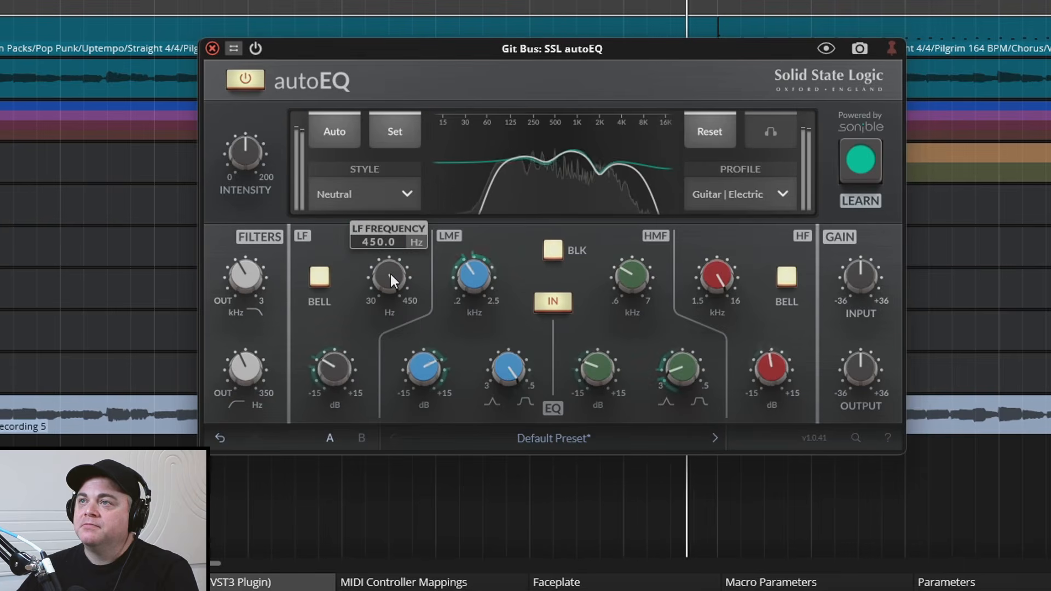
{"action": "left_click", "coordinate": [390, 196]}
{"action": "left_click", "coordinate": [380, 218]}
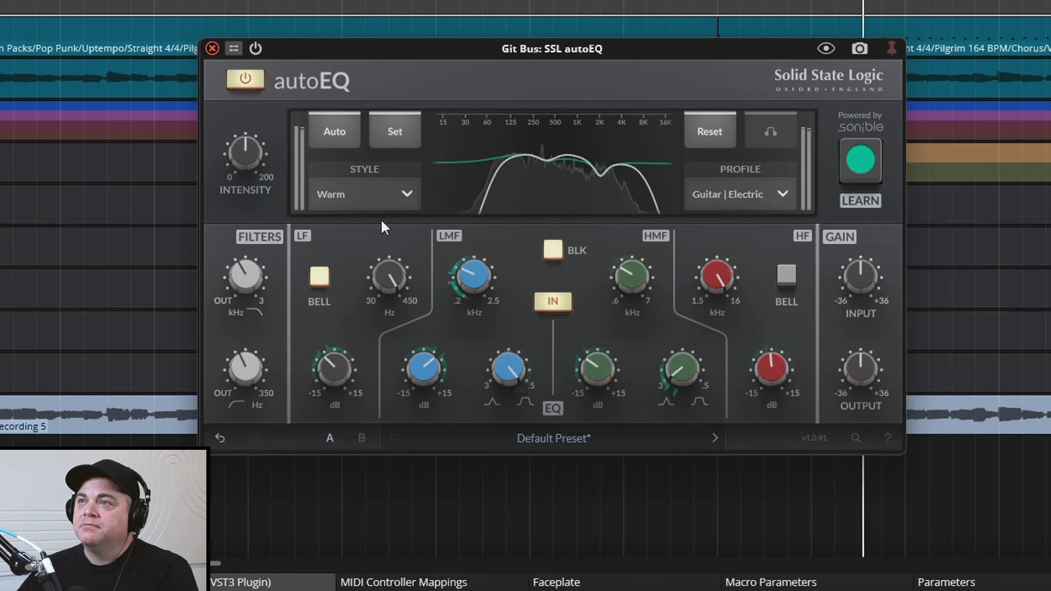
{"action": "key", "text": "space"}
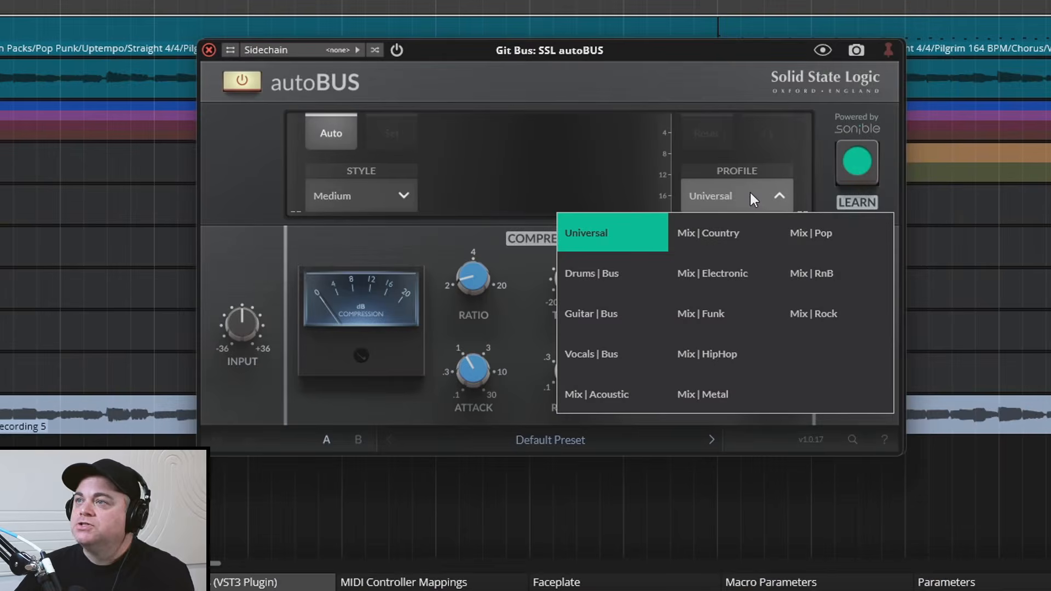
Set the Git Bus autoBUS to the Guitar | Bus profile and Soft style, and let it learn compression from the playing guitars
{"action": "left_click", "coordinate": [605, 311]}
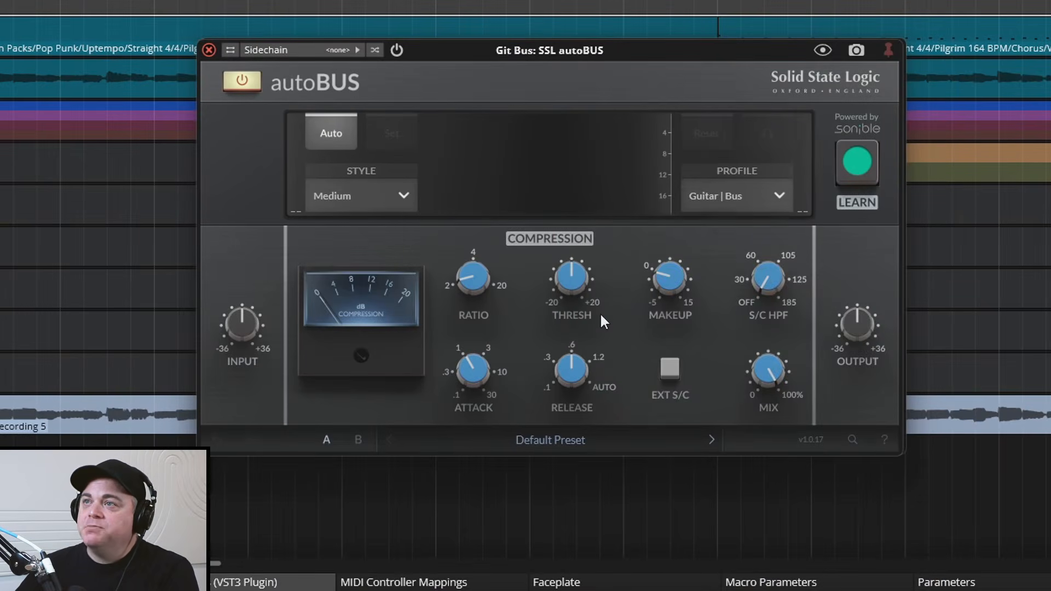
{"action": "left_click", "coordinate": [387, 196]}
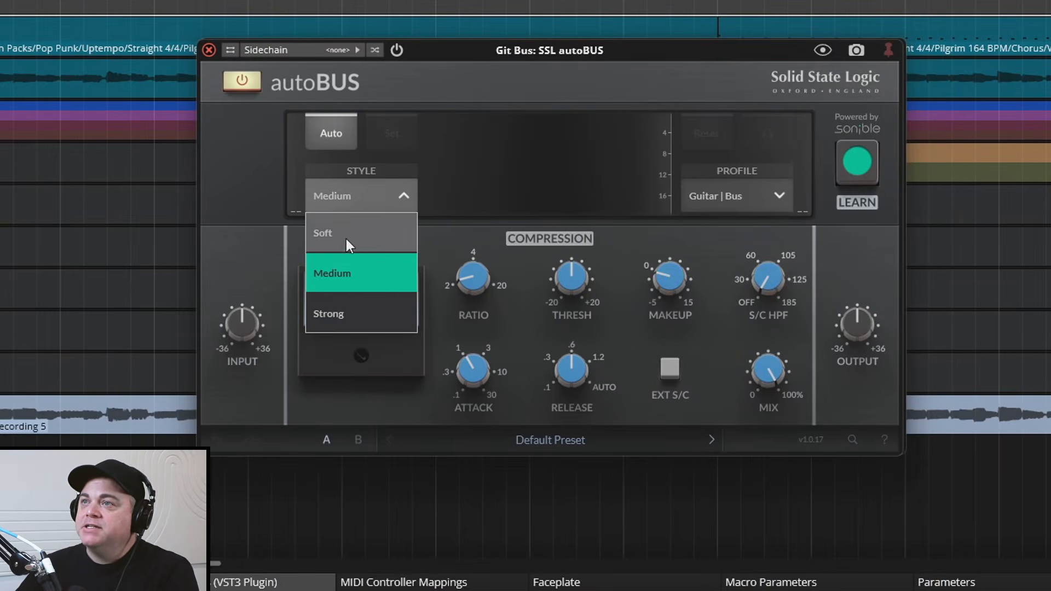
{"action": "left_click", "coordinate": [325, 240]}
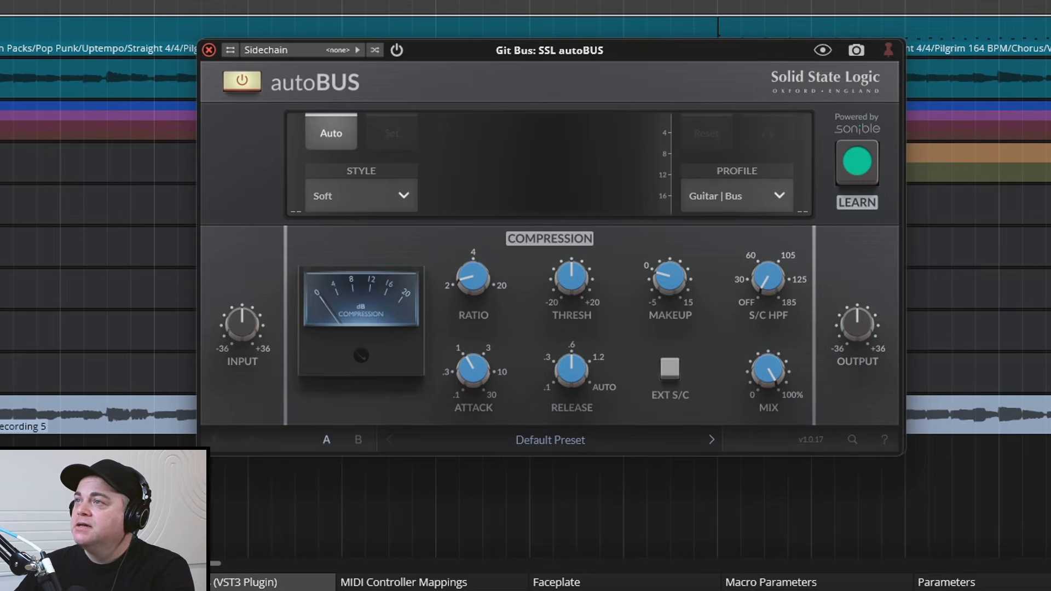
{"action": "left_click", "coordinate": [851, 174]}
{"action": "key", "text": "space"}
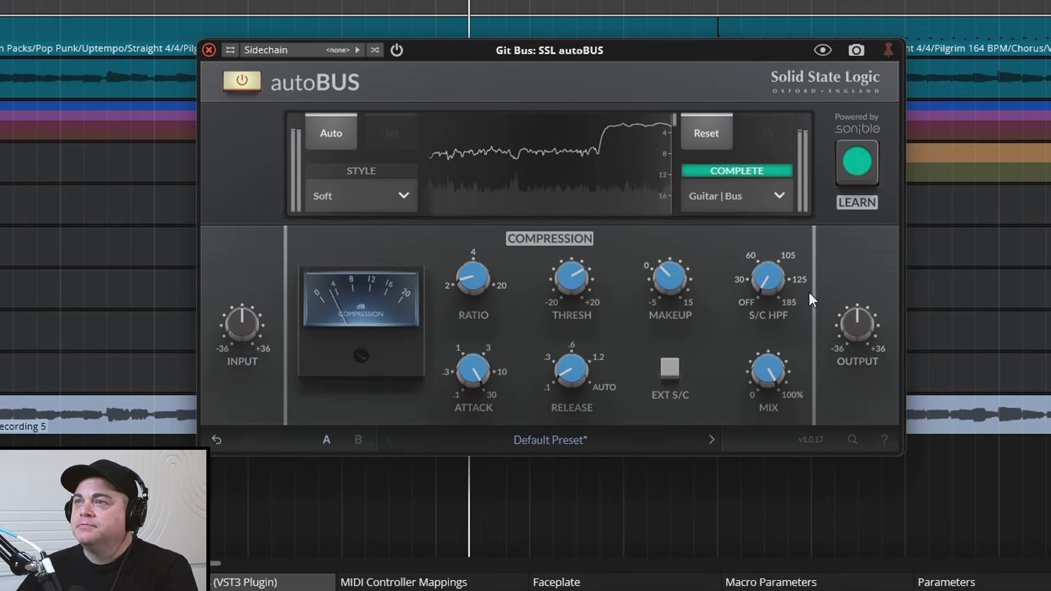
Compare the playing guitars with the Git Bus autoBUS bypassed and enabled
{"action": "left_click", "coordinate": [240, 87]}
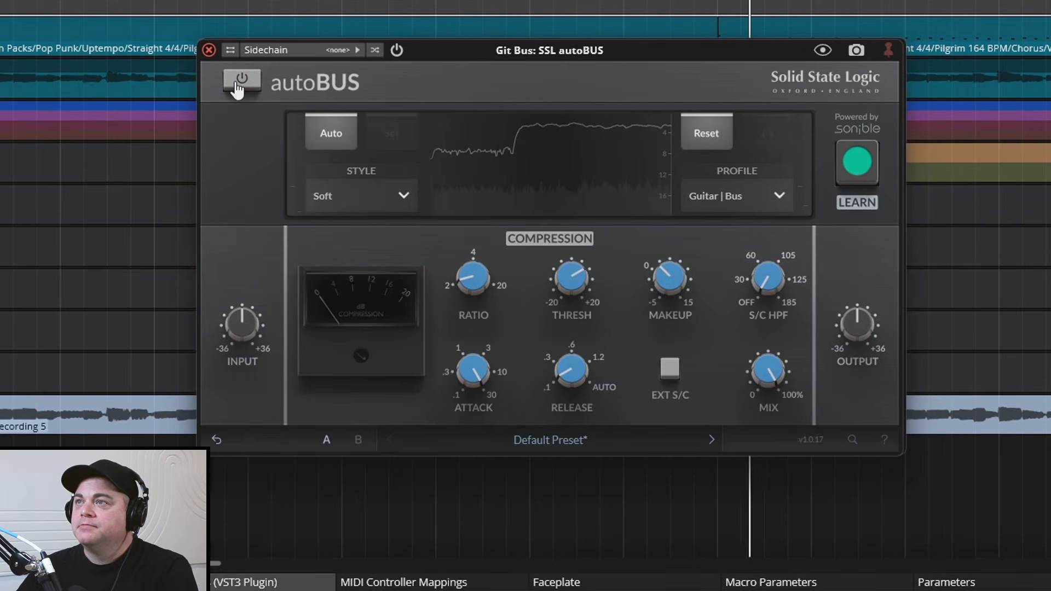
{"action": "left_click", "coordinate": [238, 85]}
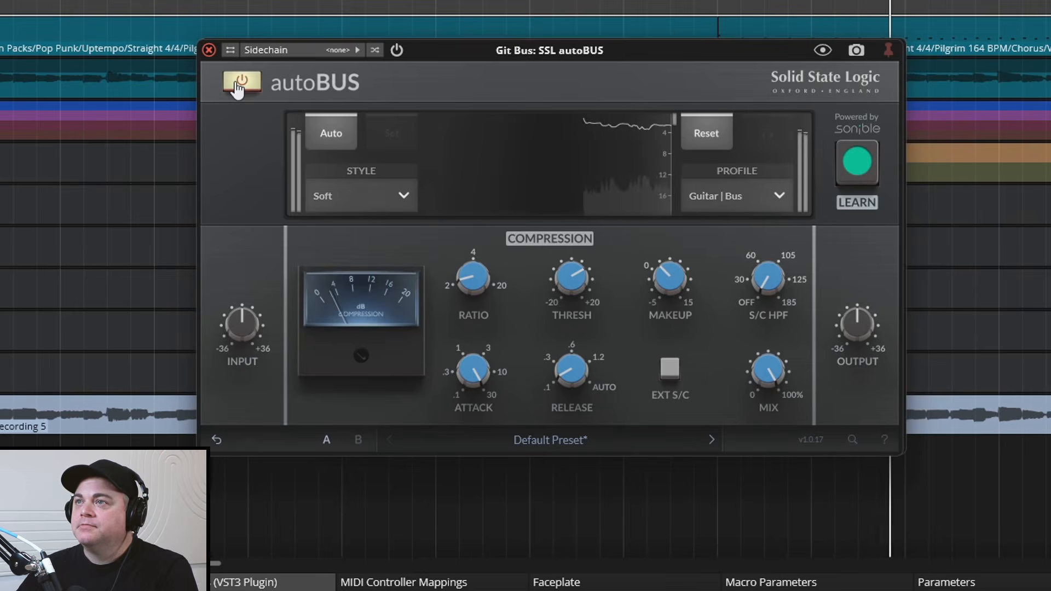
{"action": "left_click", "coordinate": [239, 86]}
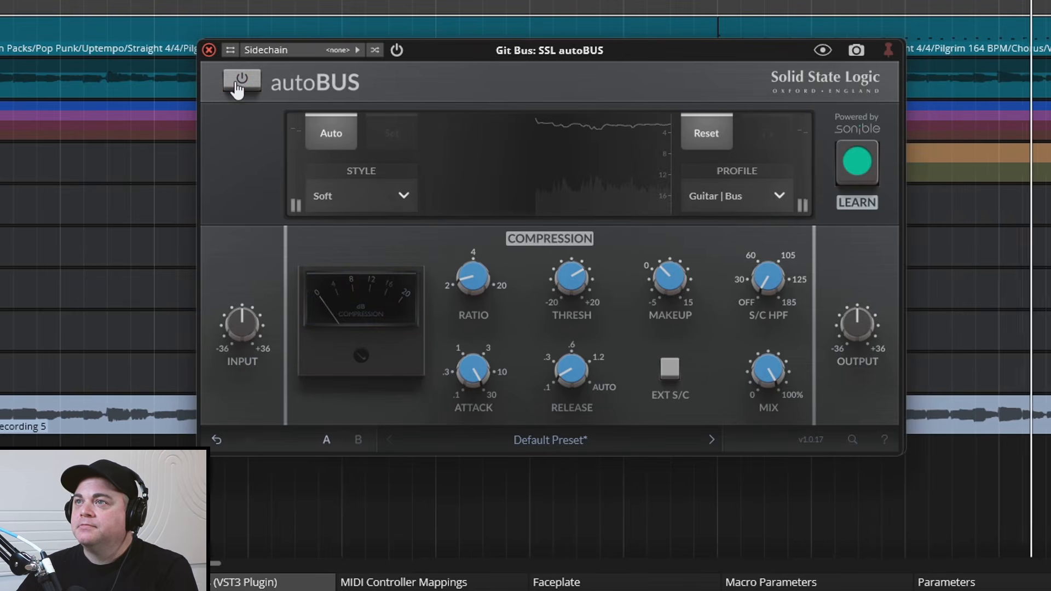
{"action": "left_click", "coordinate": [239, 85]}
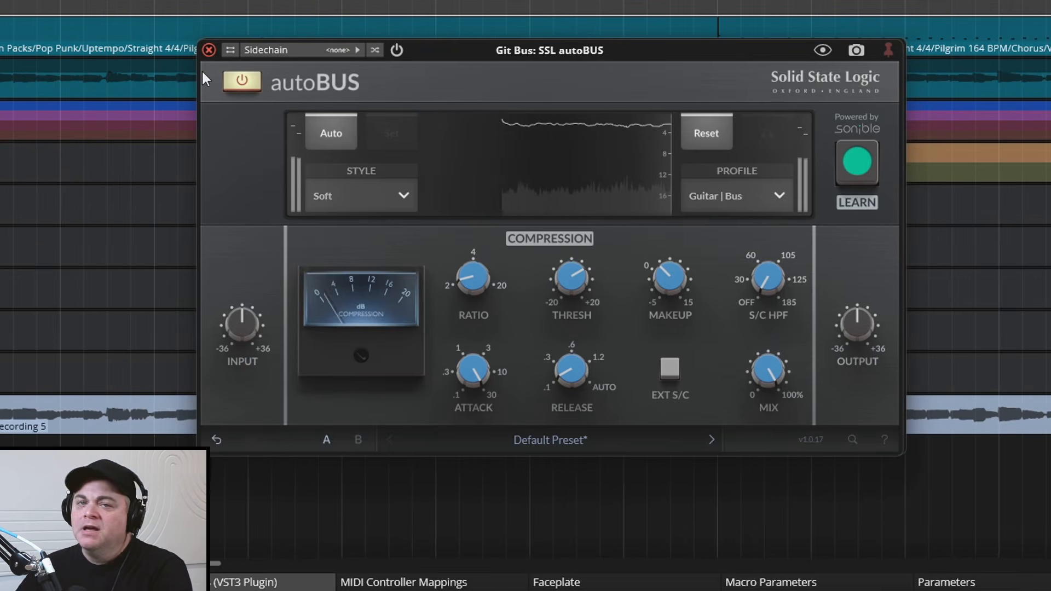
Set the Master autoBUS to the Mix | Rock profile and Soft style, and let it learn compression from the playing mix
{"action": "mouse_move", "coordinate": [576, 268]}
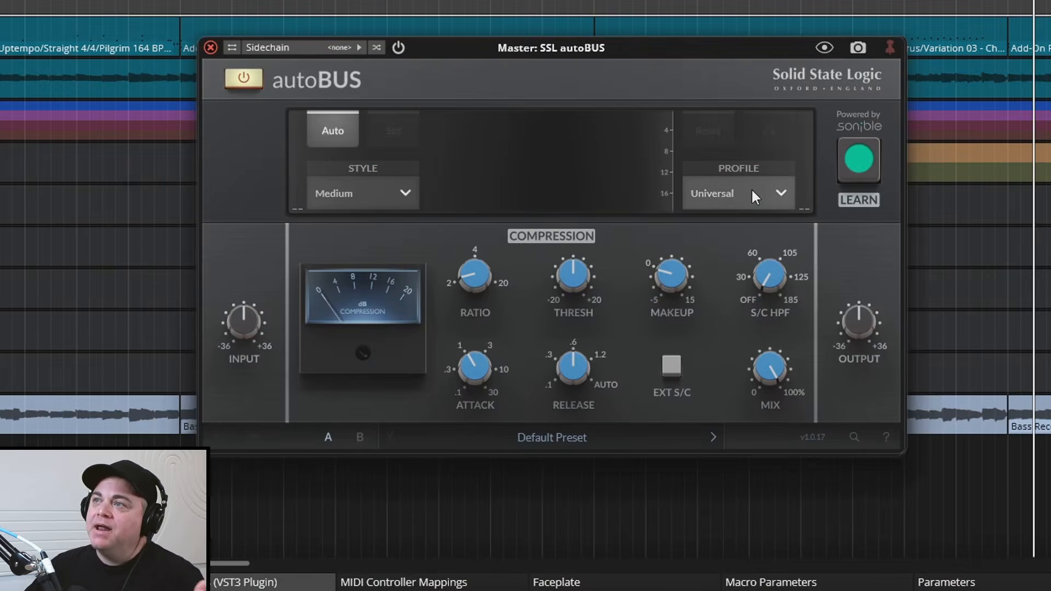
{"action": "left_click", "coordinate": [736, 189]}
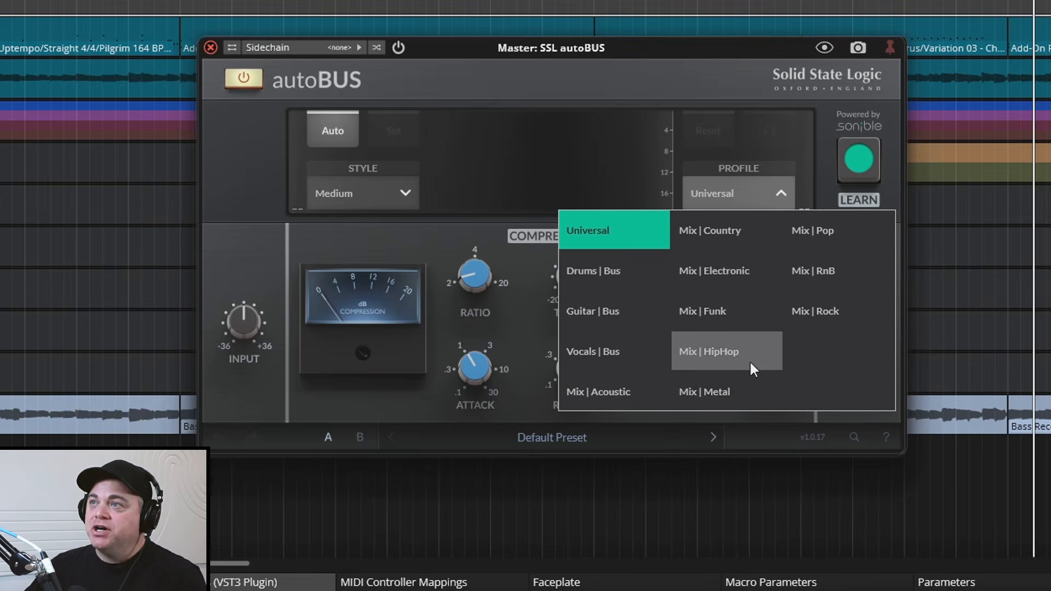
{"action": "left_click", "coordinate": [835, 302]}
{"action": "left_click", "coordinate": [406, 193]}
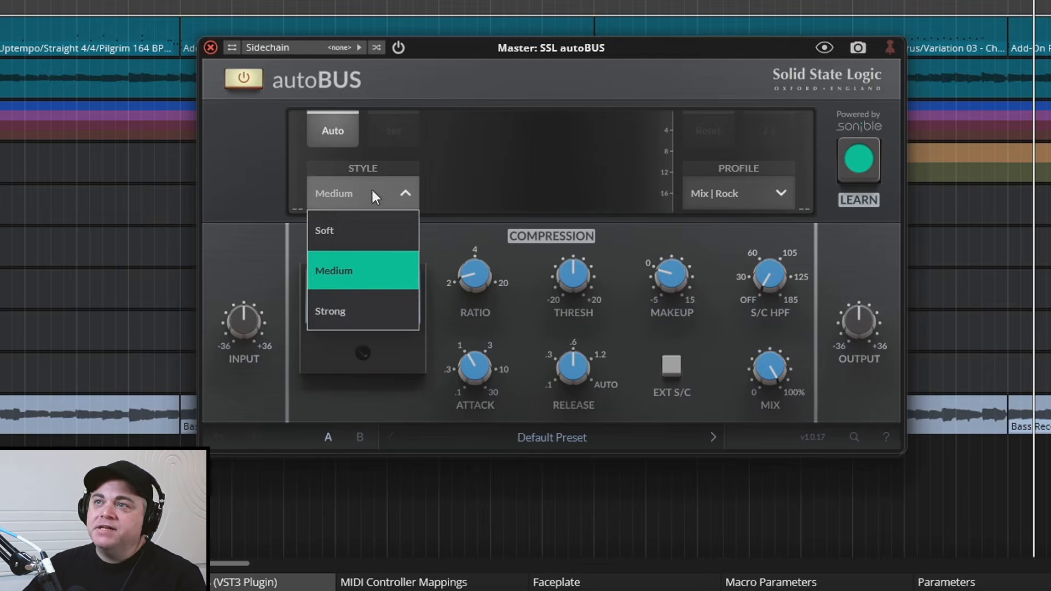
{"action": "left_click", "coordinate": [350, 239]}
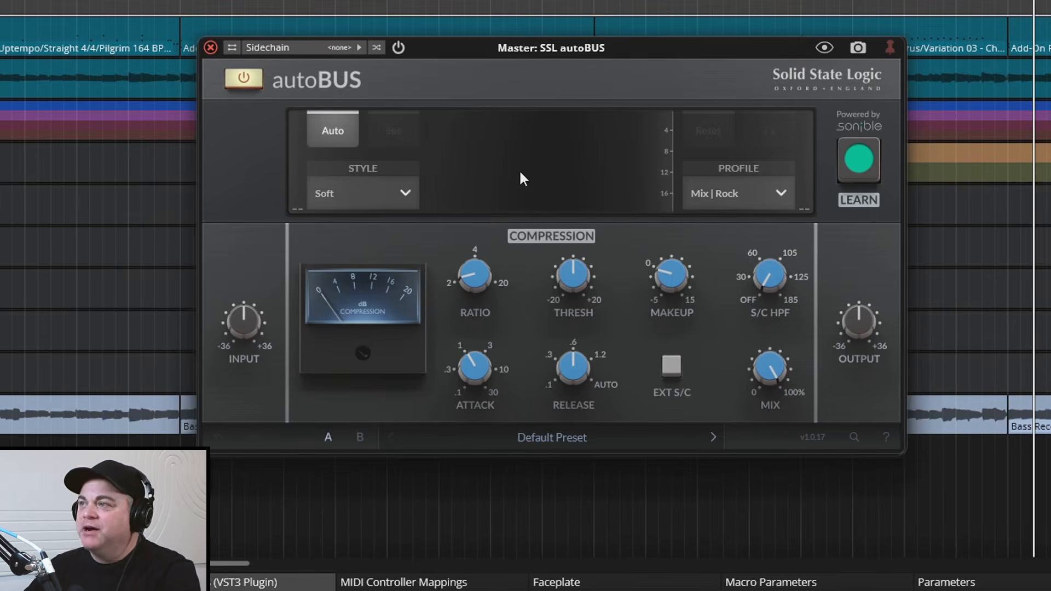
{"action": "left_click", "coordinate": [869, 156]}
{"action": "key", "text": "space"}
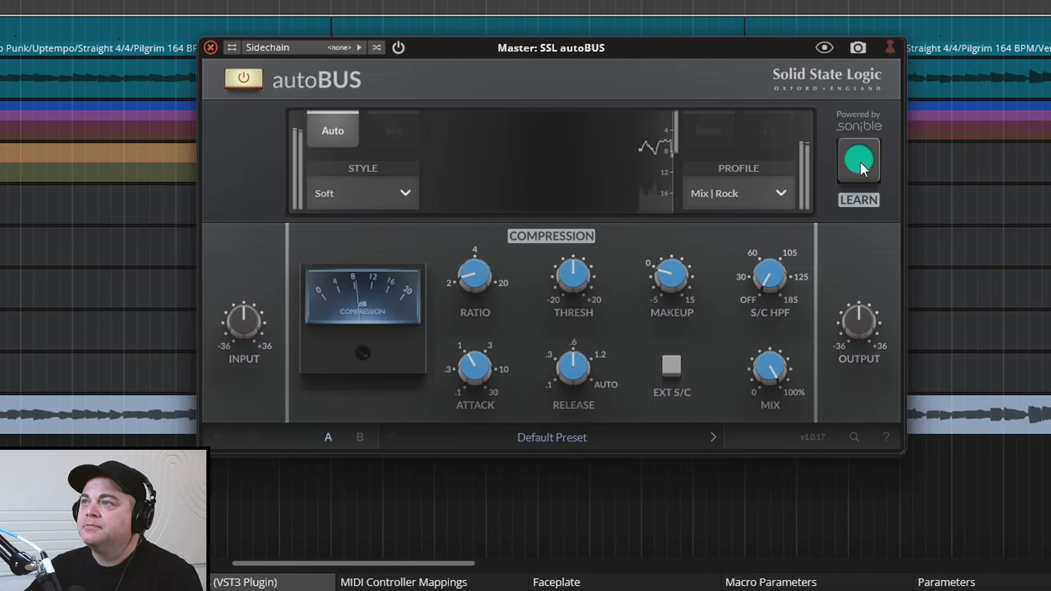
{"action": "left_click", "coordinate": [860, 162]}
Compare the full mix during playback with the Master autoBUS bypassed and enabled, leaving it enabled
{"action": "mouse_move", "coordinate": [773, 277]}
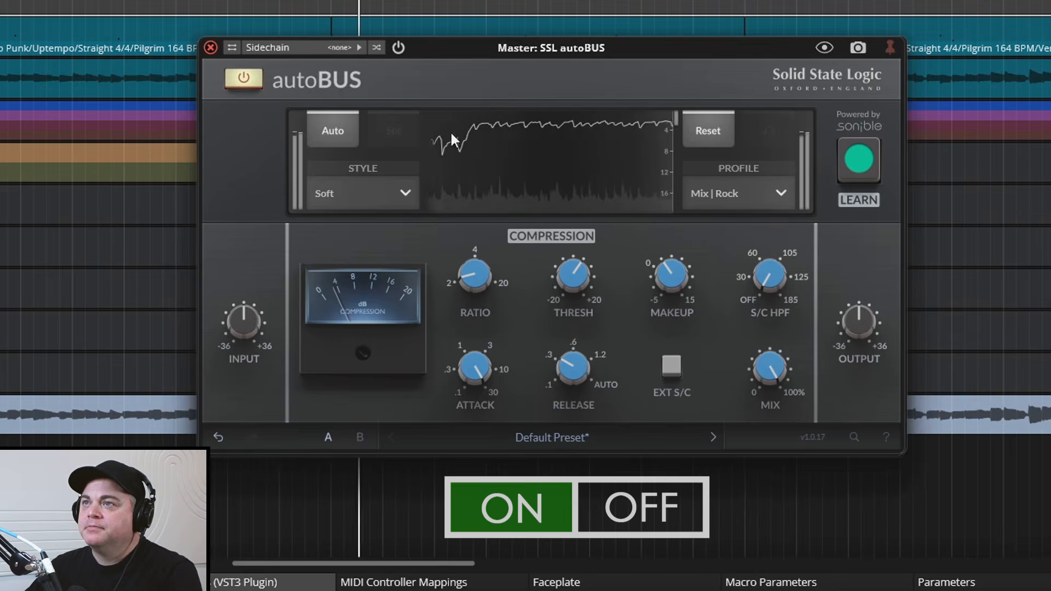
{"action": "left_click", "coordinate": [242, 80]}
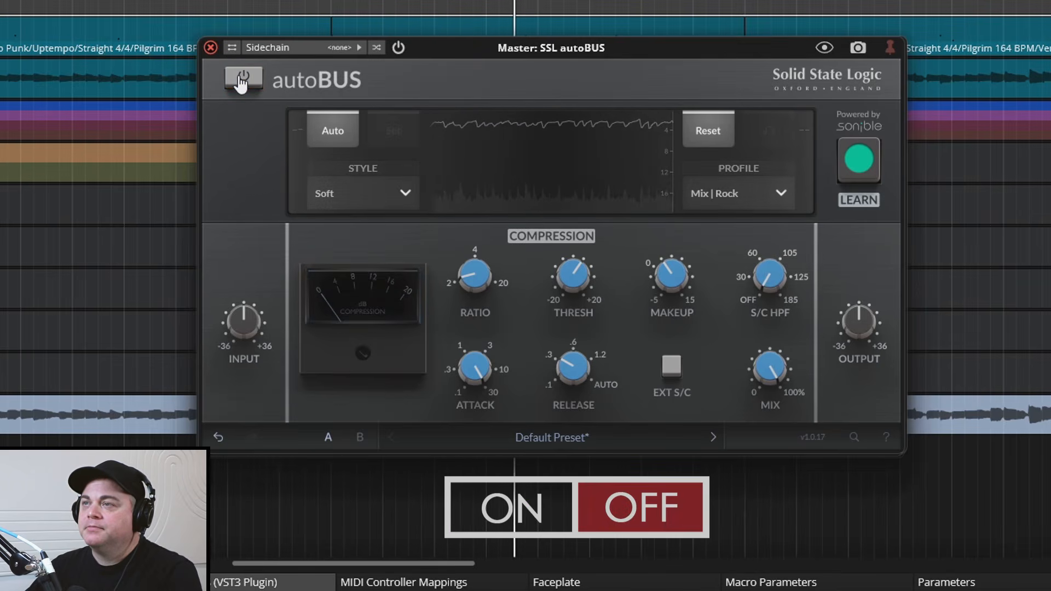
{"action": "left_click", "coordinate": [242, 81]}
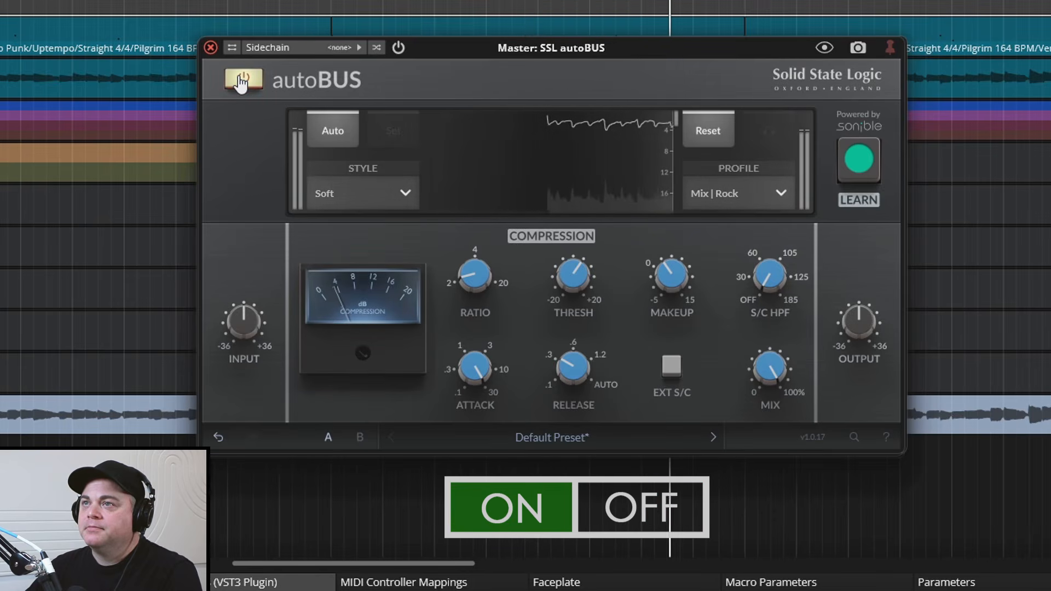
{"action": "left_click", "coordinate": [242, 80]}
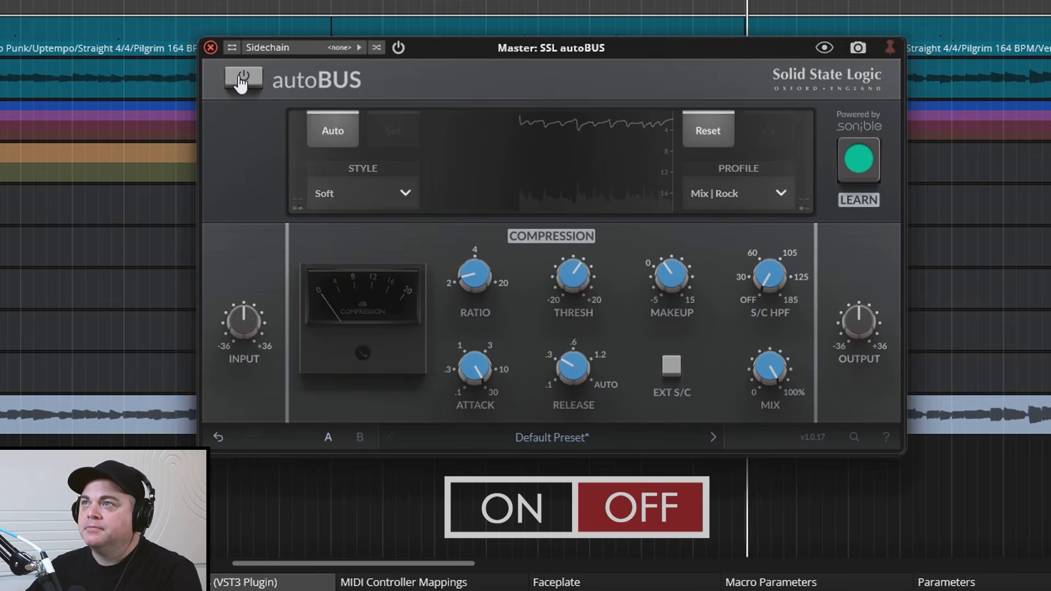
{"action": "left_click", "coordinate": [242, 80]}
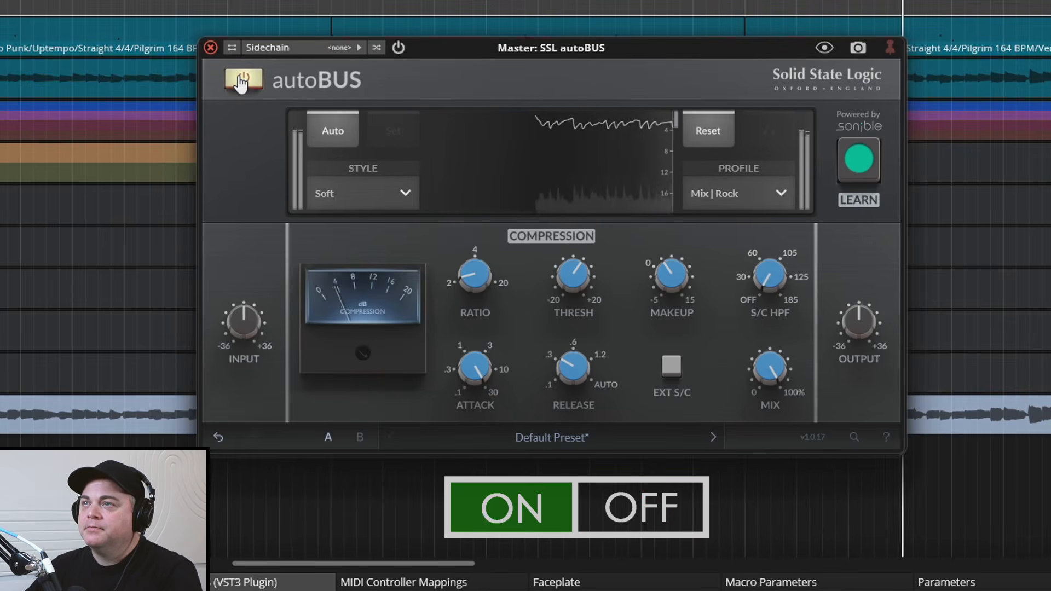
{"action": "left_click", "coordinate": [242, 80]}
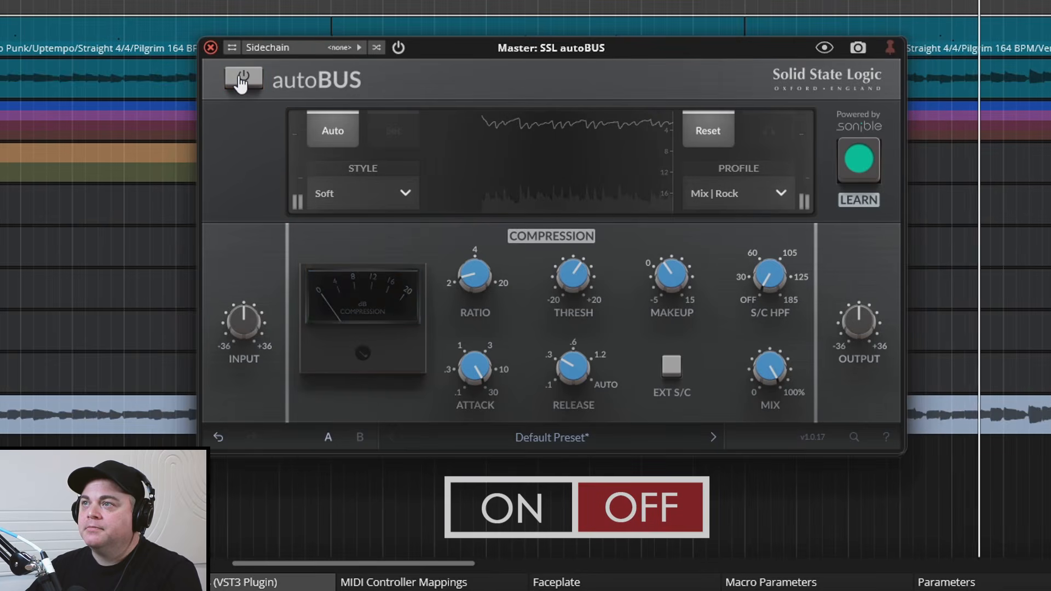
{"action": "left_click", "coordinate": [242, 80]}
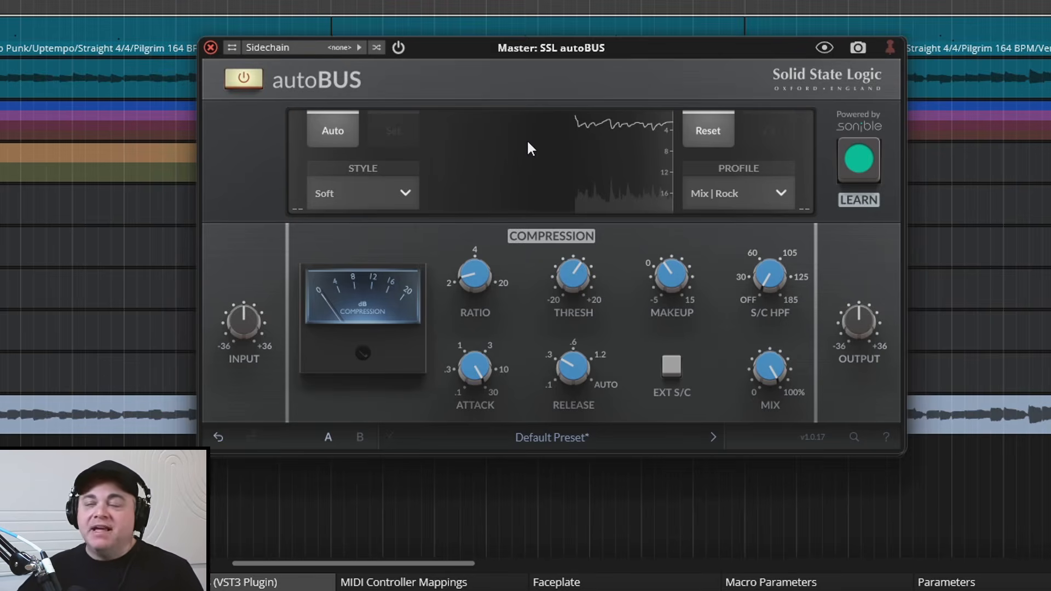
{"action": "mouse_move", "coordinate": [495, 298]}
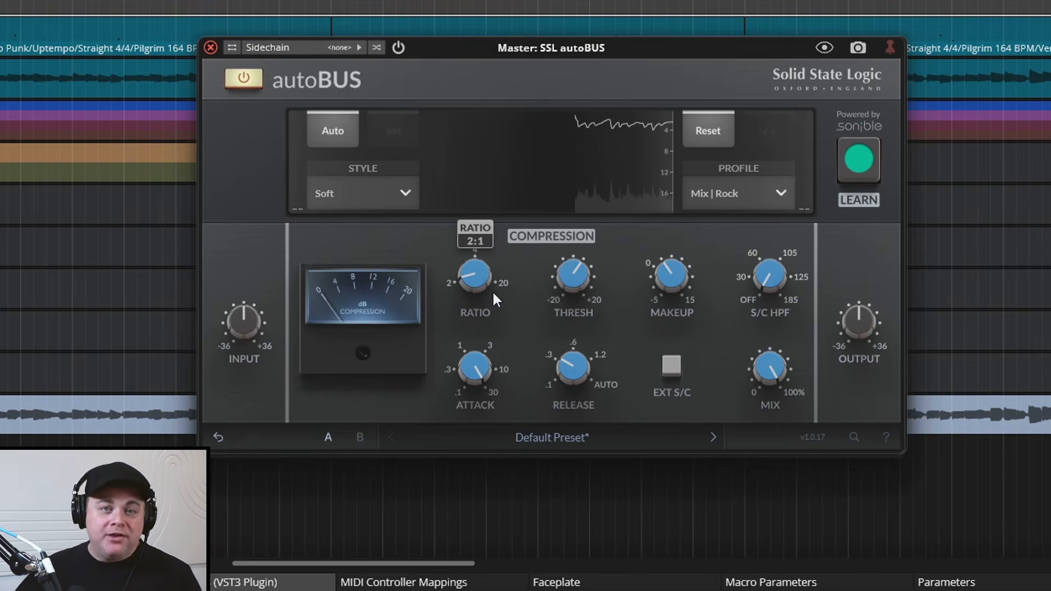